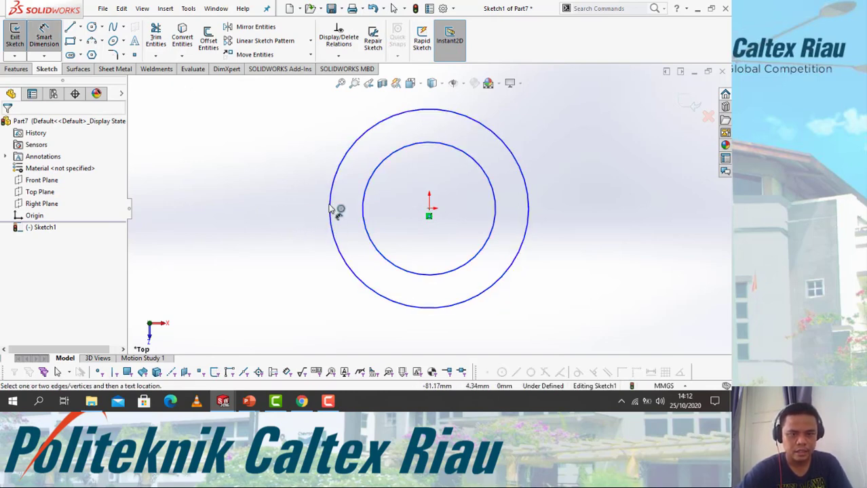
# - Dimension the outer circle's diameter to 100 mm and the inner circle's diameter to 80 mm
pyautogui.click(332, 209)
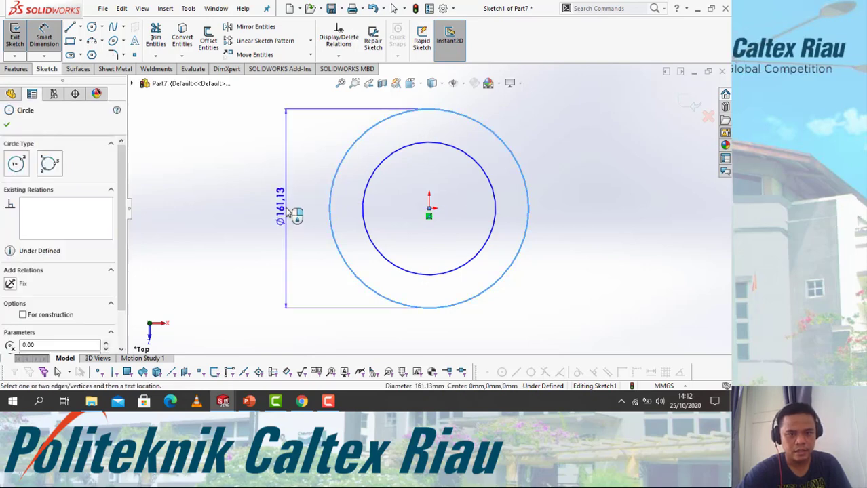
pyautogui.click(292, 213)
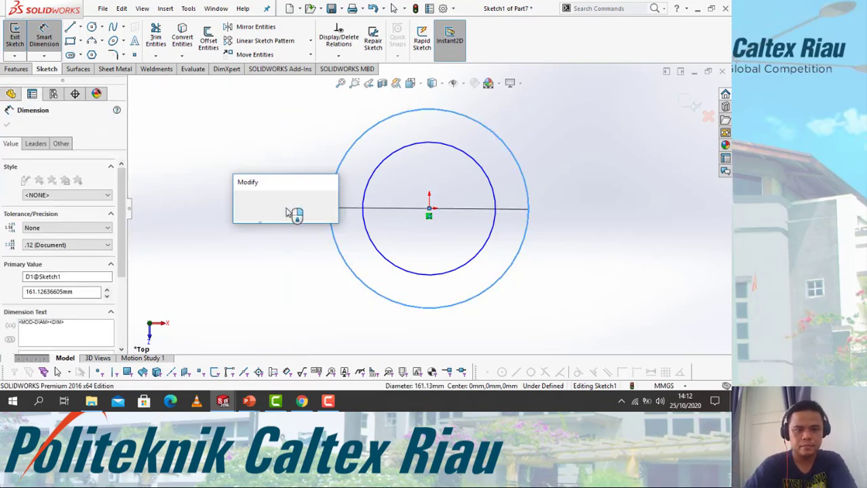
pyautogui.write('100')
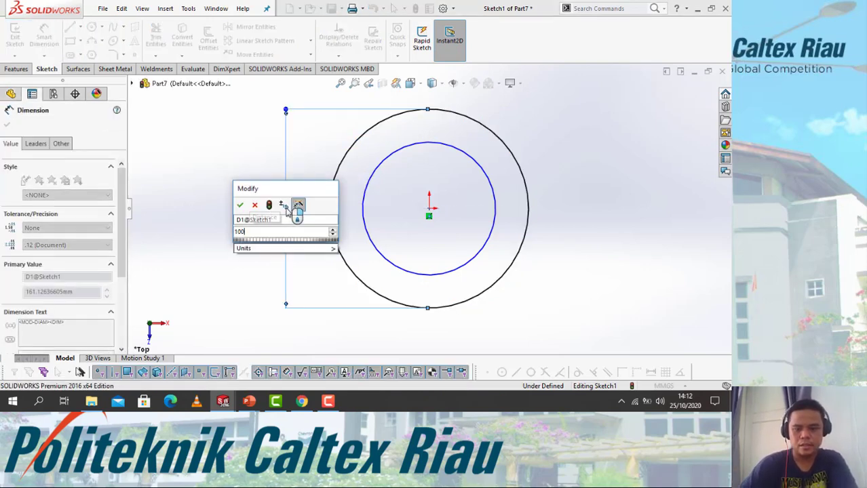
pyautogui.press('Return')
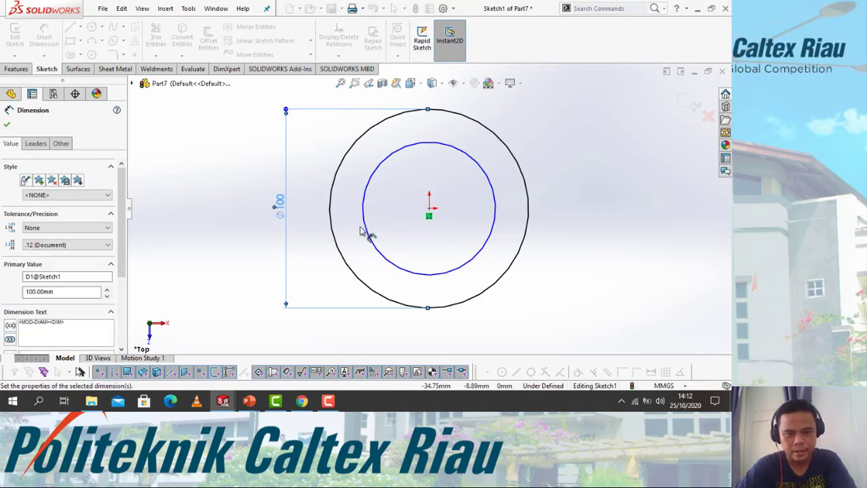
pyautogui.click(363, 231)
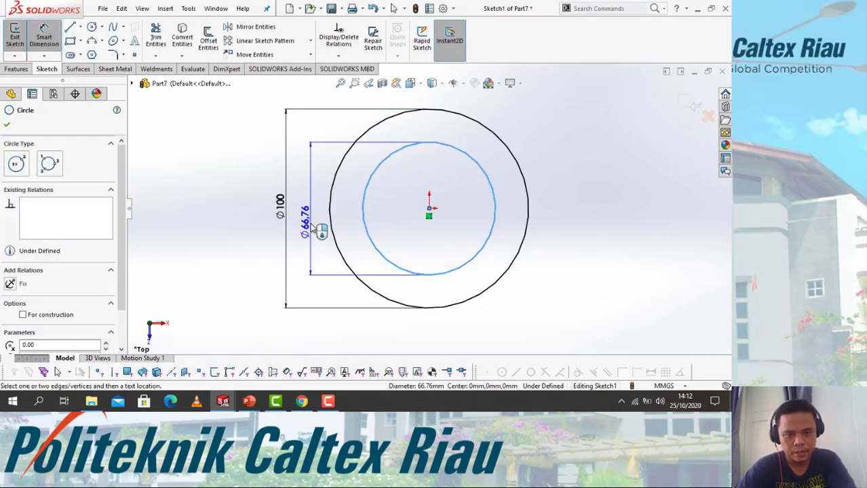
pyautogui.click(313, 227)
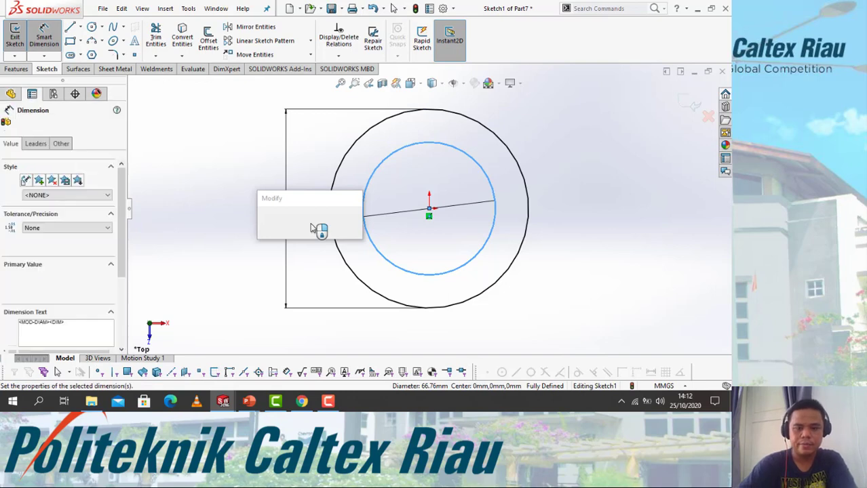
pyautogui.press('Escape')
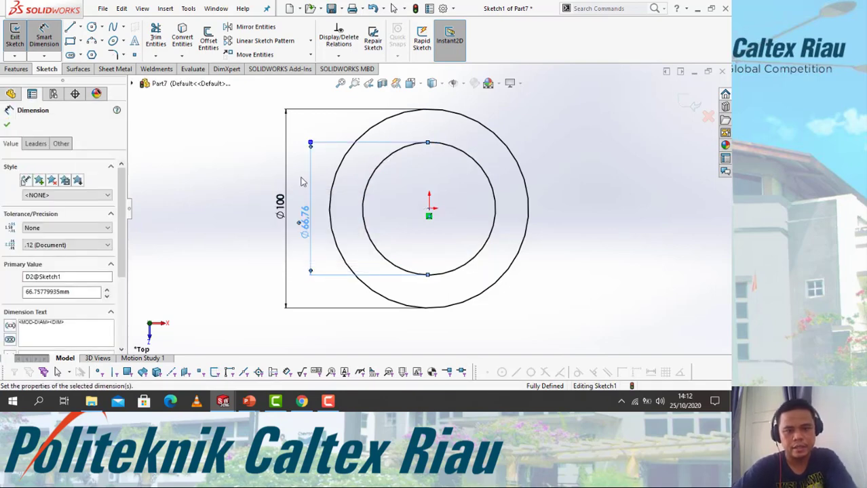
# - Extrude the ring profile as a boss with a blind depth of 50 mm
pyautogui.click(19, 70)
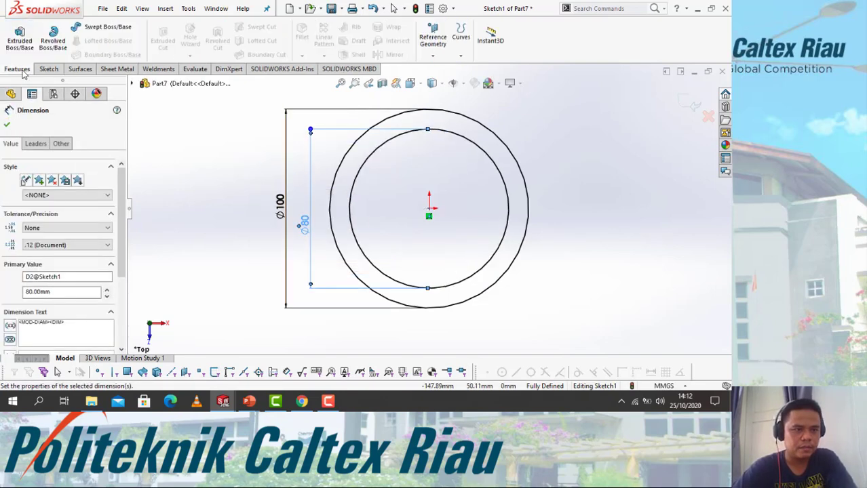
pyautogui.click(21, 43)
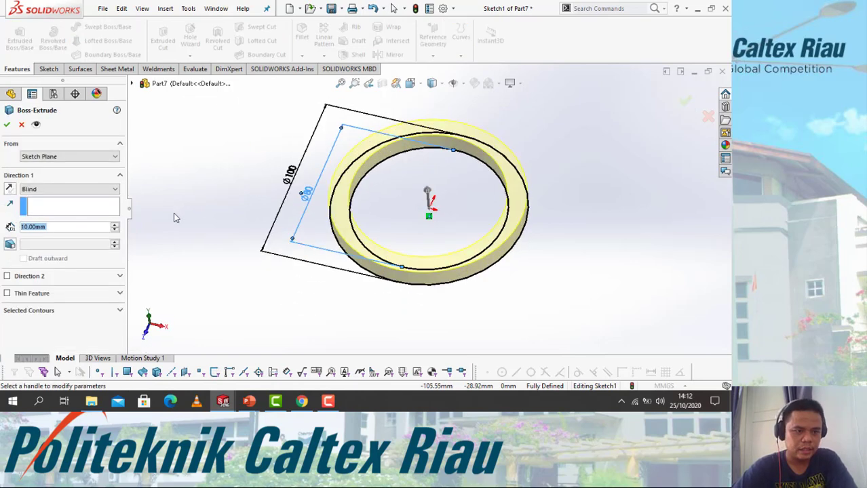
pyautogui.write('50')
pyautogui.press('Return')
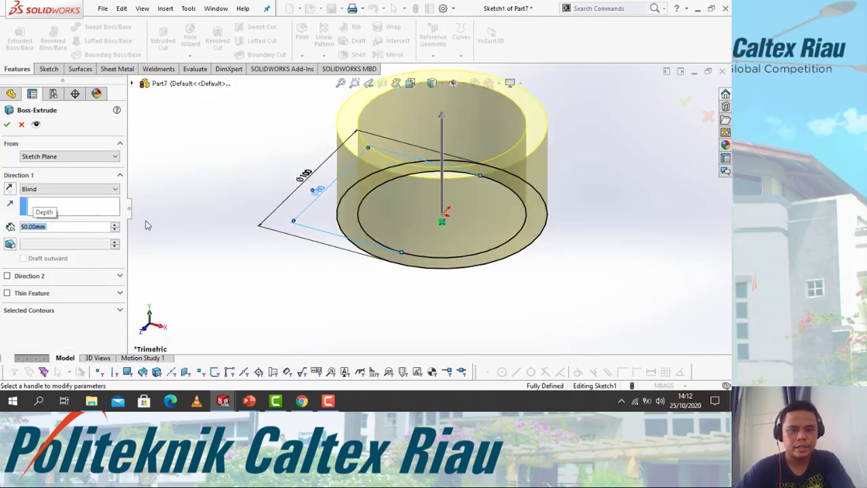
pyautogui.click(6, 126)
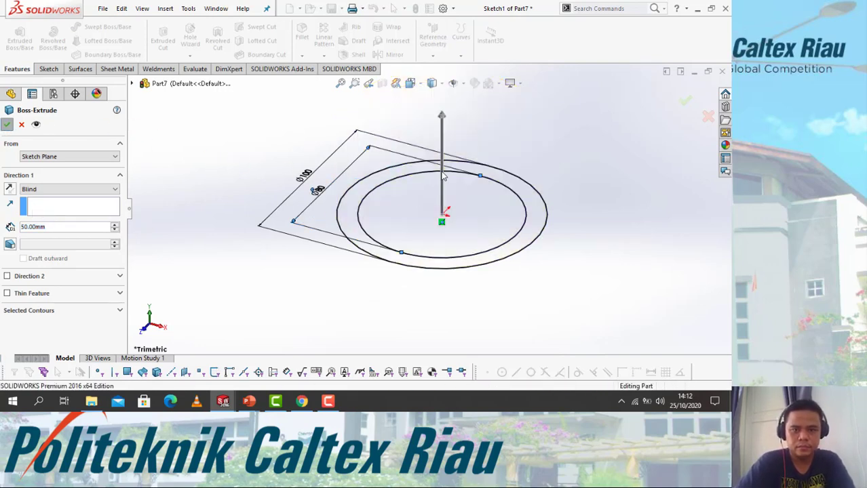
# - Start a sketch on the ring's upper annular face and show it in the top view
pyautogui.scroll(3, 511, 125)
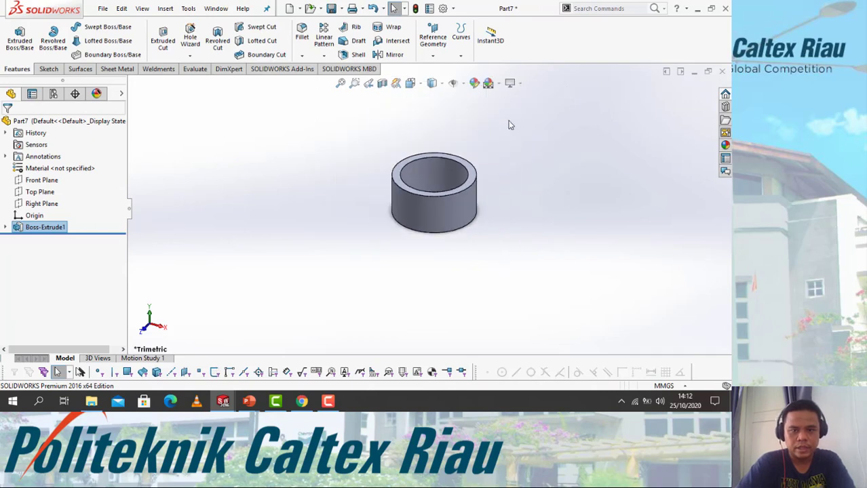
pyautogui.scroll(-3, 511, 125)
pyautogui.scroll(-2, 393, 263)
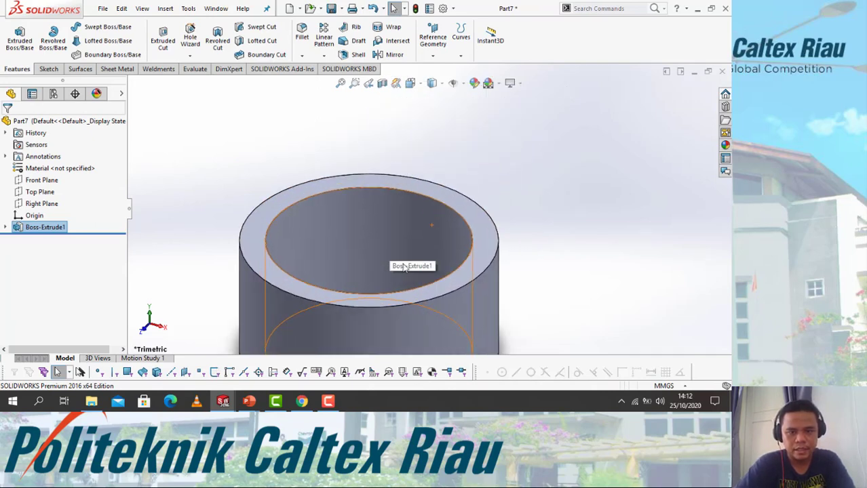
pyautogui.rightClick(460, 206)
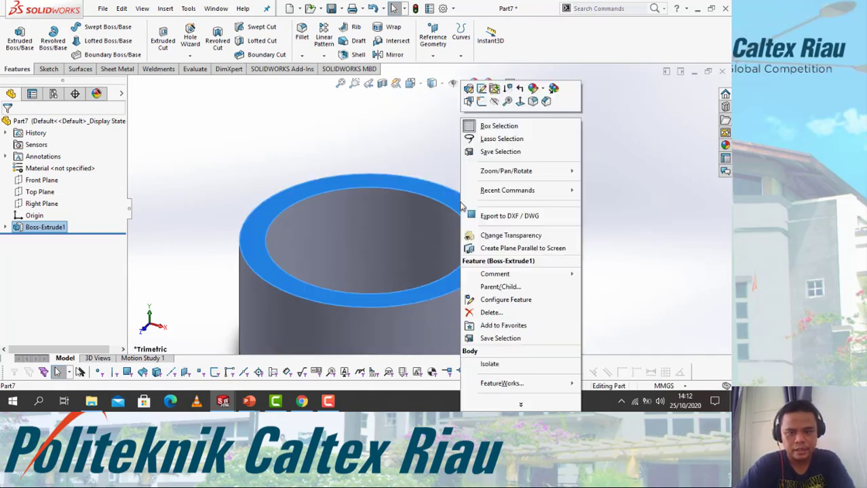
pyautogui.click(483, 103)
pyautogui.click(409, 83)
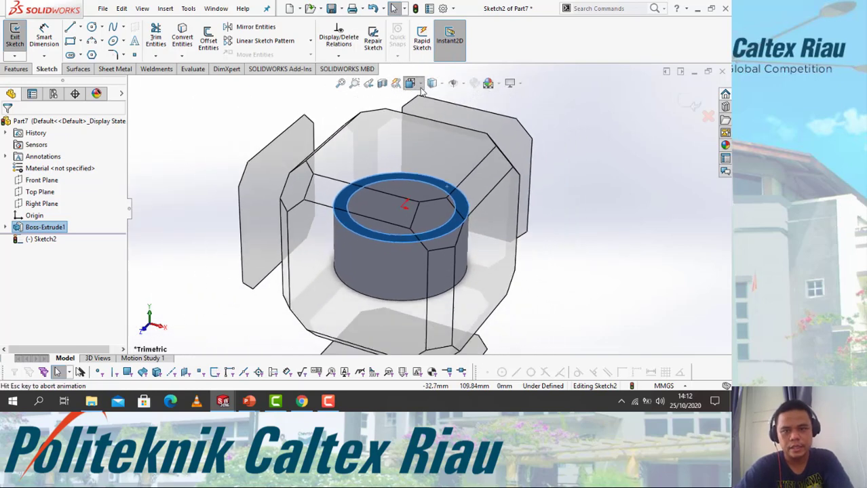
pyautogui.click(471, 145)
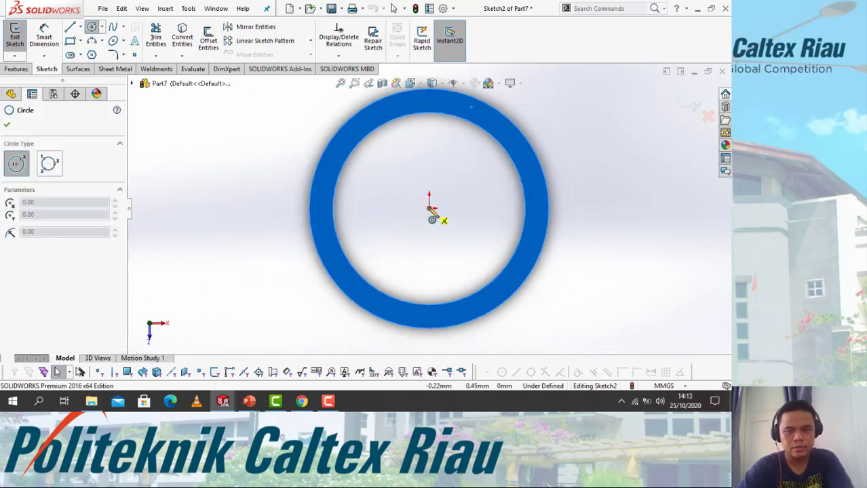
# - Sketch two concentric circles at the origin, one about 122 mm in diameter outside the ring and one about 89 mm within its wall
pyautogui.click(429, 209)
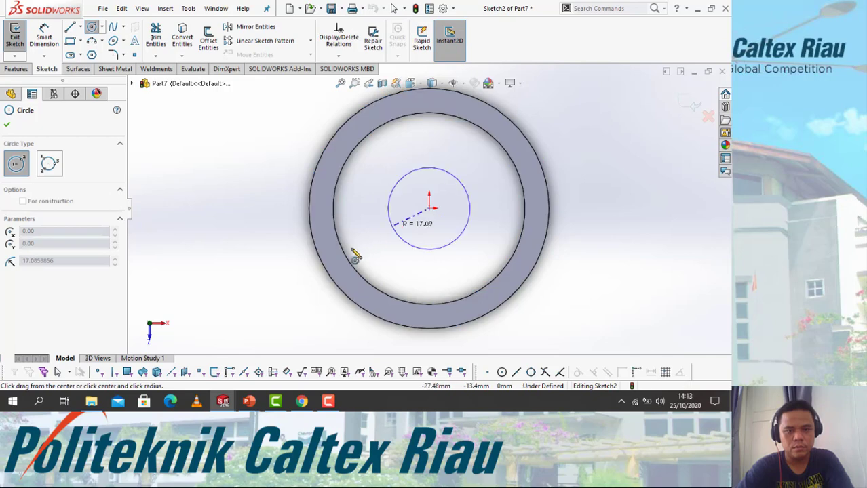
pyautogui.click(300, 281)
pyautogui.click(429, 211)
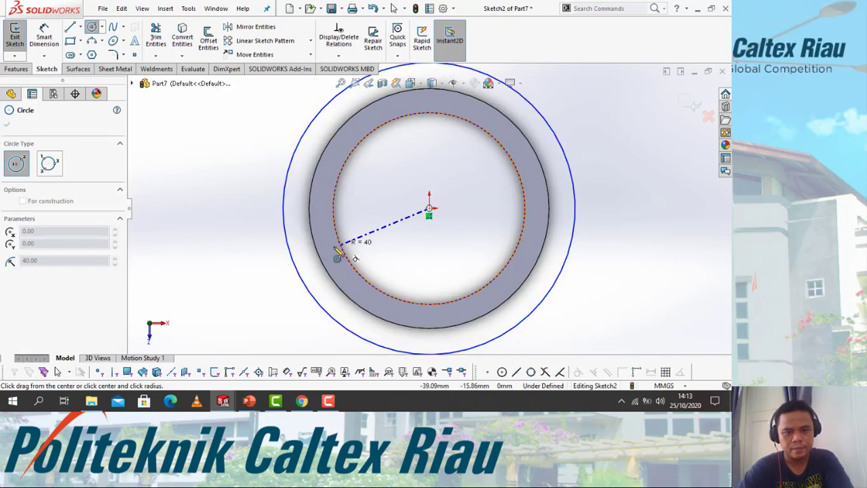
pyautogui.click(332, 253)
# - Dimension the new inner circle's diameter to 90 mm and the new outer circle's diameter to 120 mm
pyautogui.click(44, 38)
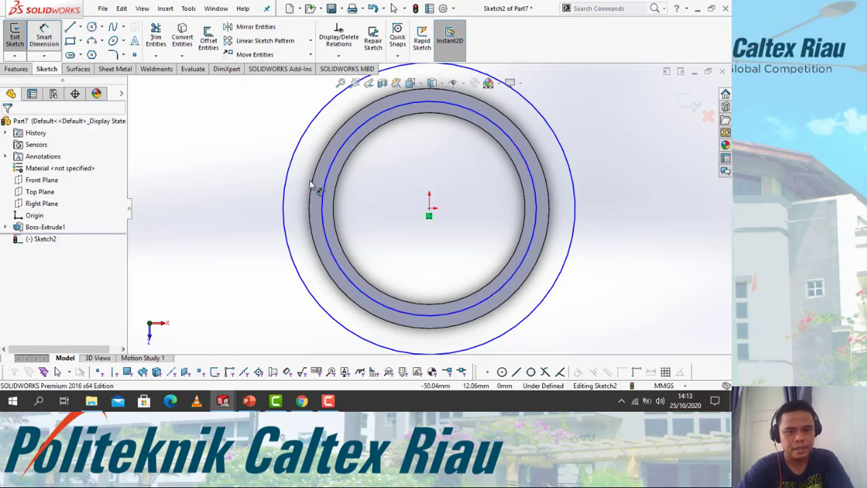
pyautogui.click(243, 234)
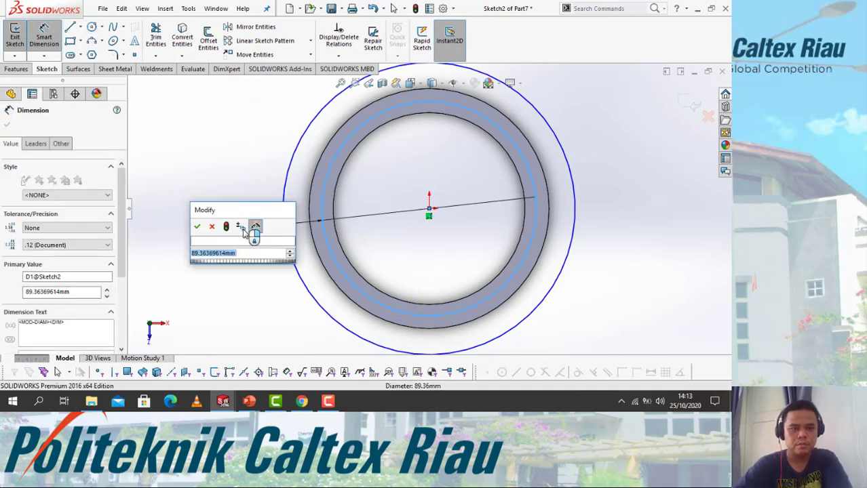
pyautogui.write('90')
pyautogui.press('Return')
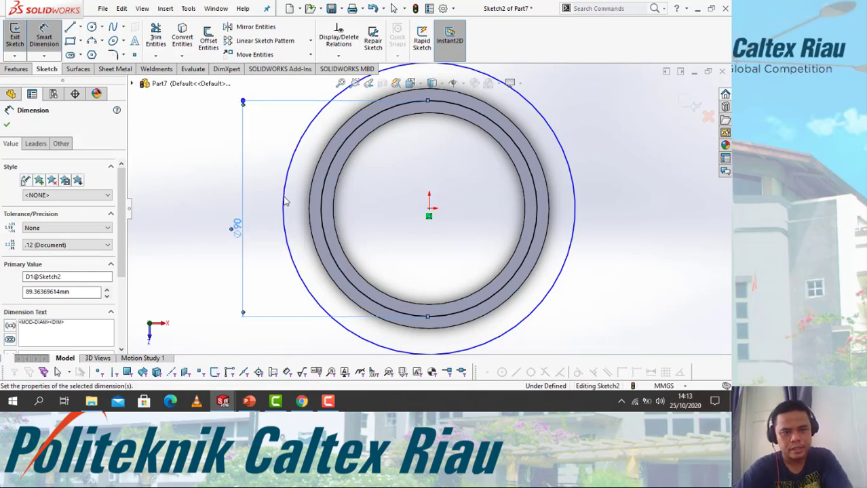
pyautogui.click(284, 211)
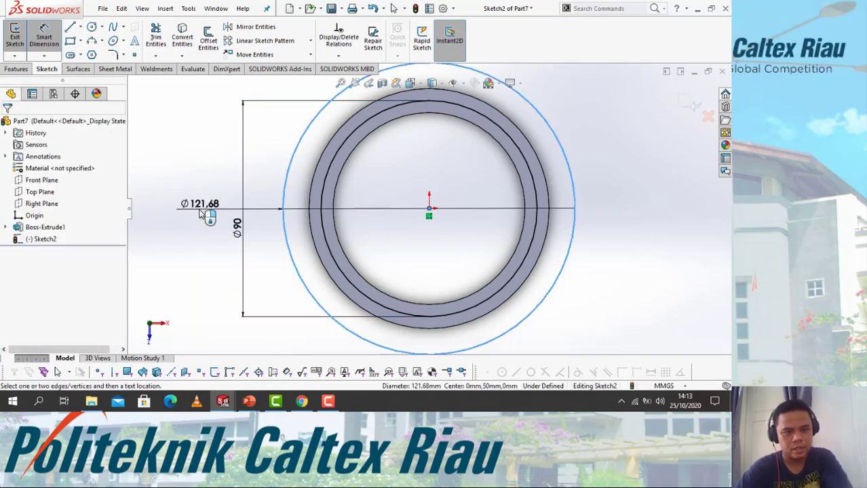
pyautogui.click(198, 215)
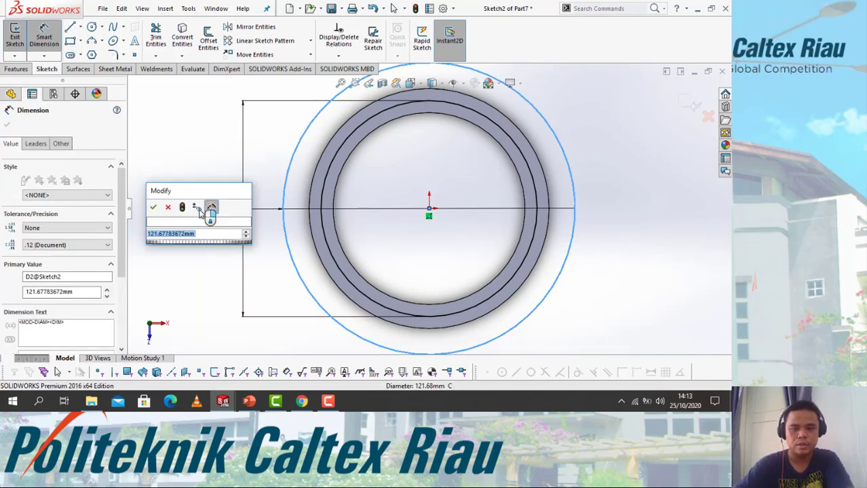
pyautogui.write('120')
pyautogui.press('Return')
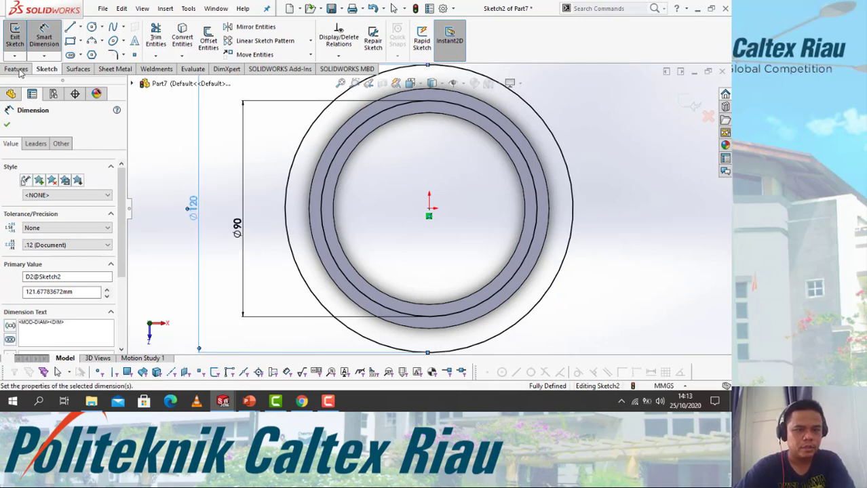
# - Extrude the 90 mm and 120 mm ring profile upward by 50 mm, merged with the lower ring
pyautogui.click(17, 69)
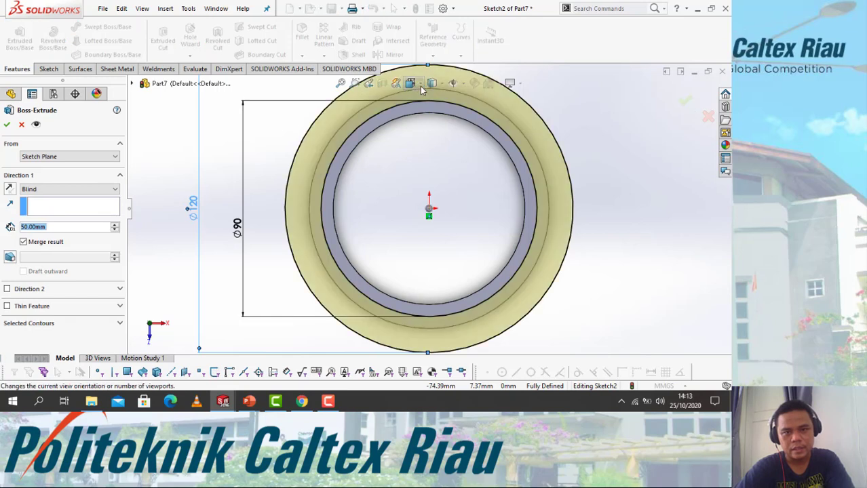
pyautogui.click(411, 83)
pyautogui.click(474, 114)
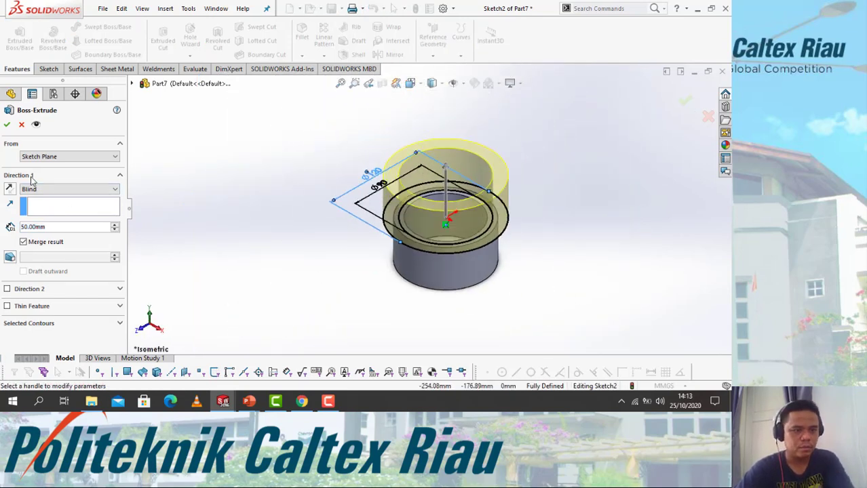
pyautogui.click(7, 125)
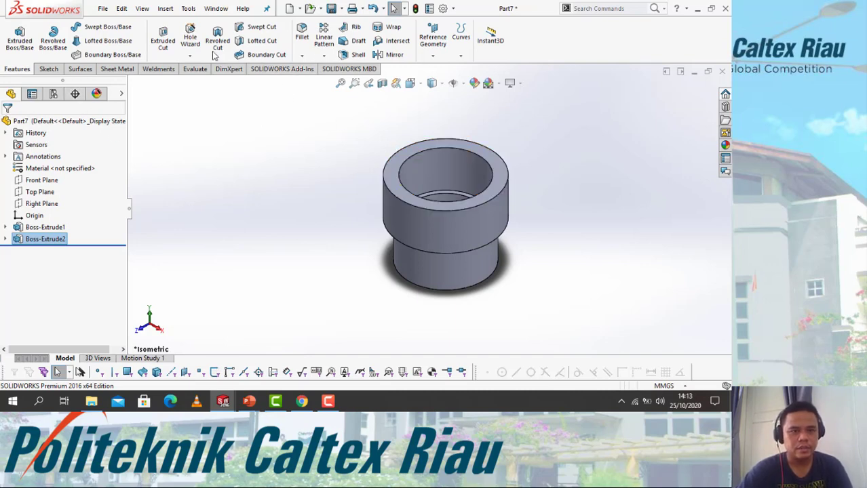
# - Fillet the wide section's upper and lower outer edges and the narrow section's bottom outer edge with a 2 mm symmetric radius
pyautogui.click(302, 57)
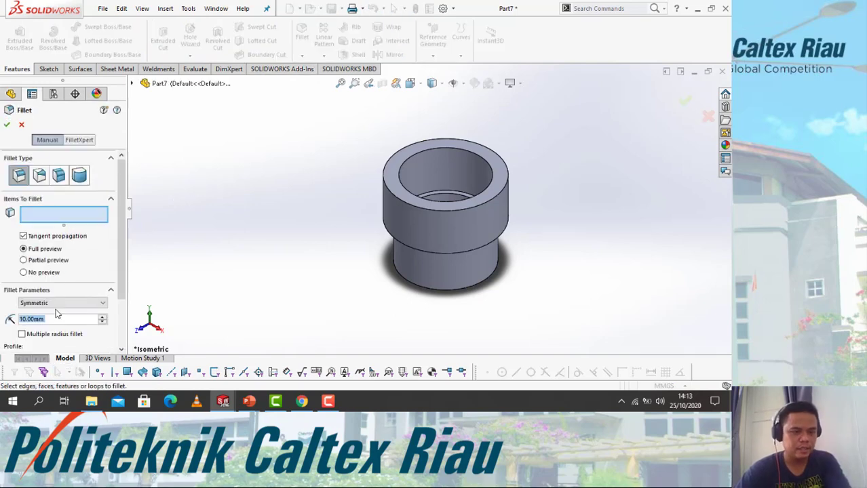
pyautogui.rightClick(60, 313)
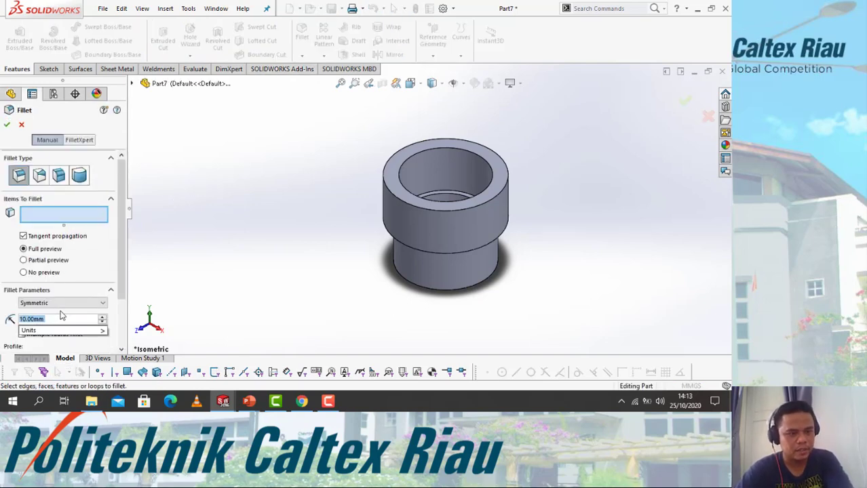
pyautogui.write('2')
pyautogui.click(393, 159)
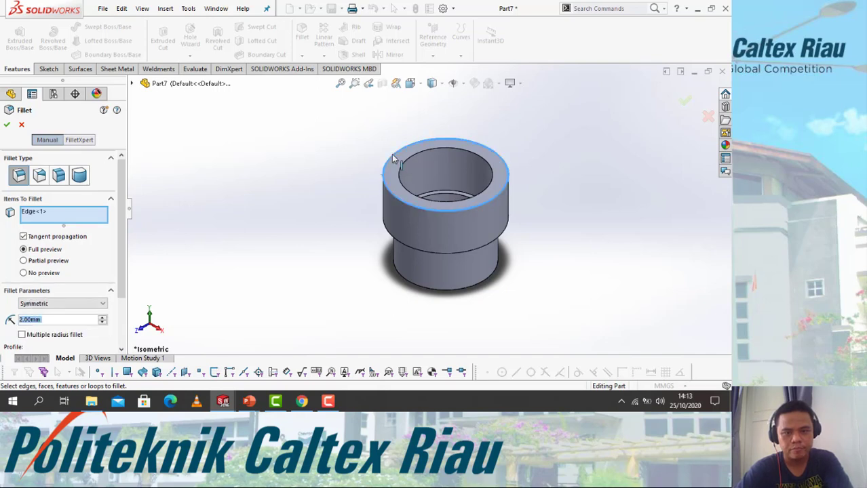
pyautogui.moveTo(359, 243); pyautogui.dragTo(388, 208, button='middle')
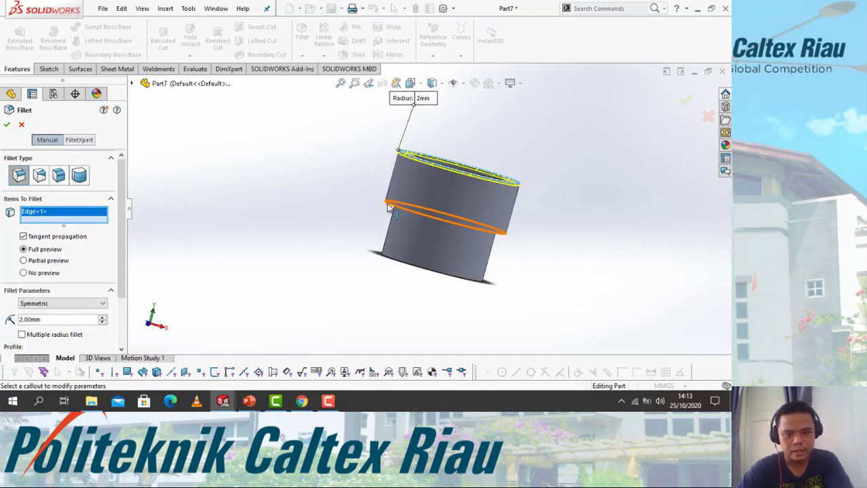
pyautogui.click(388, 207)
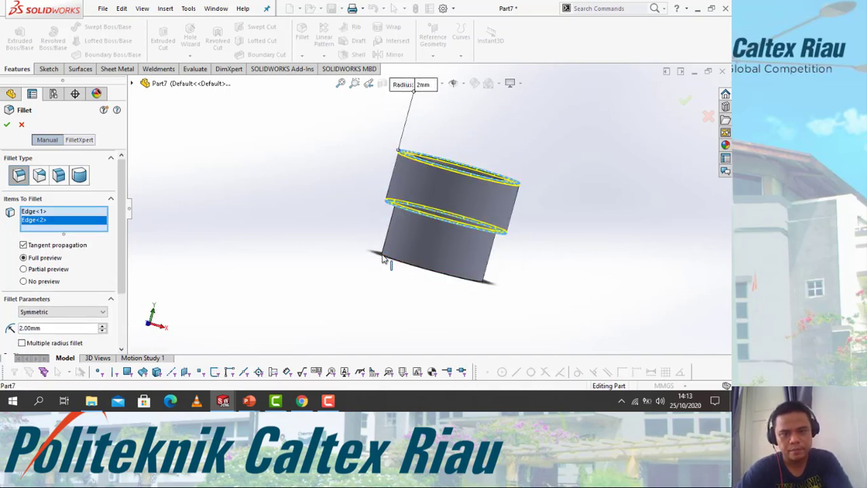
pyautogui.click(397, 266)
pyautogui.click(8, 127)
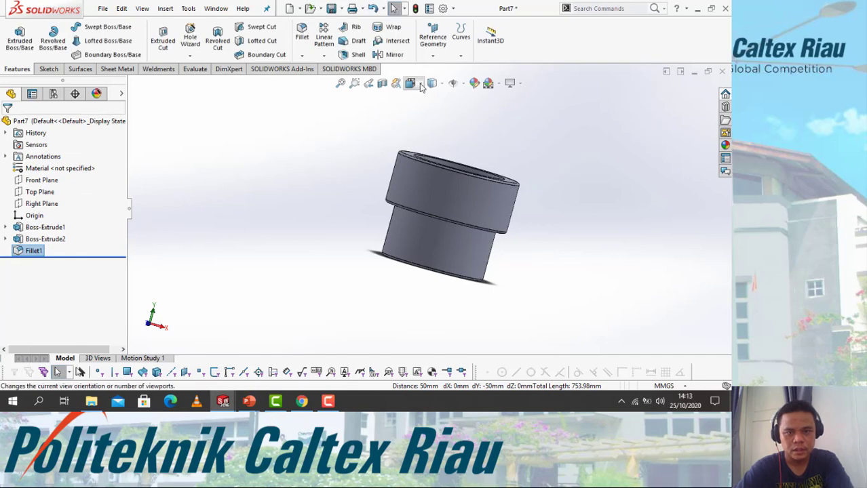
pyautogui.click(411, 82)
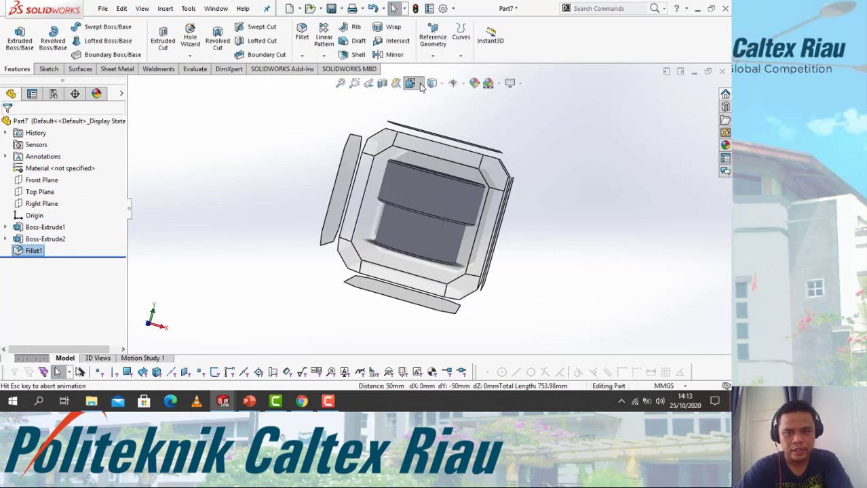
pyautogui.click(472, 95)
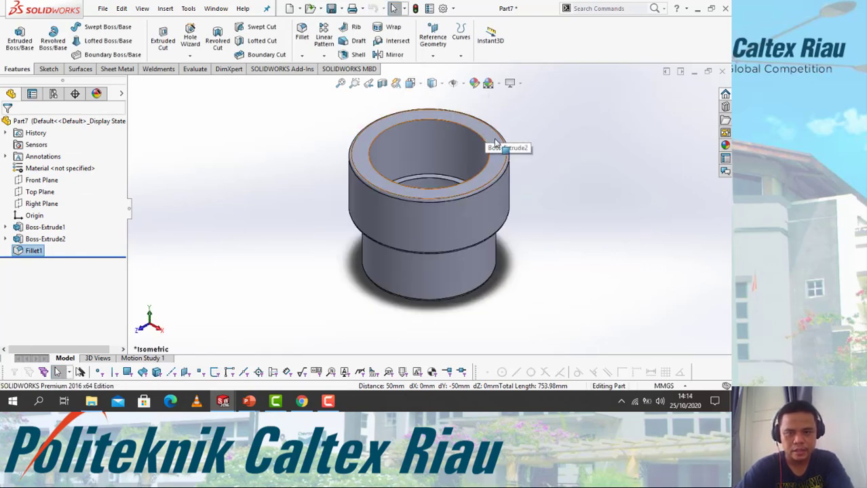
# - Sketch a circle about 21 mm in diameter, centred at the origin, on the top face of the wide section
pyautogui.click(496, 143)
pyautogui.rightClick(495, 145)
pyautogui.click(515, 90)
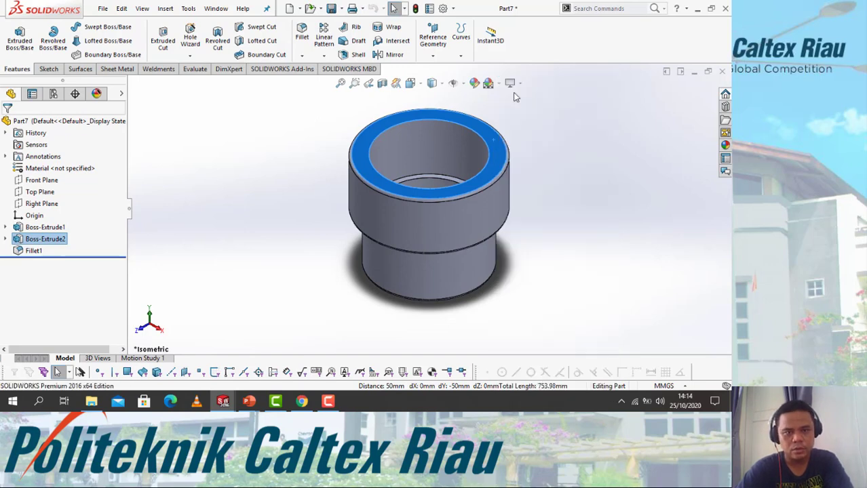
pyautogui.click(410, 83)
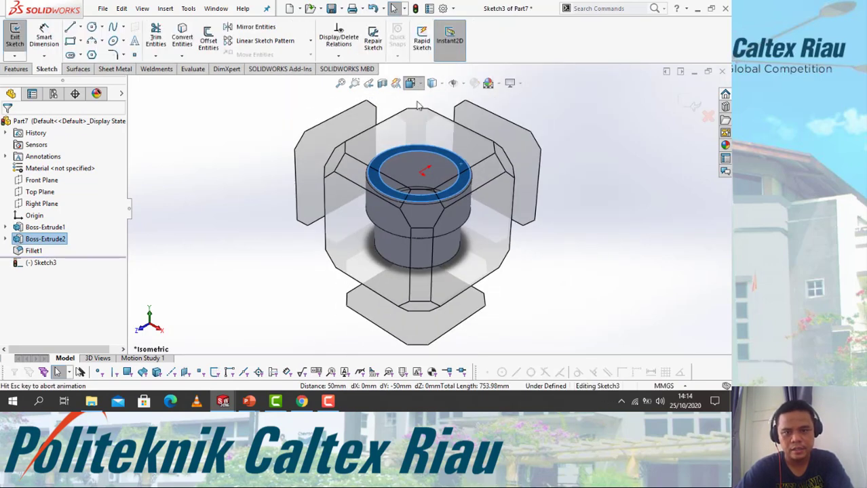
pyautogui.click(472, 144)
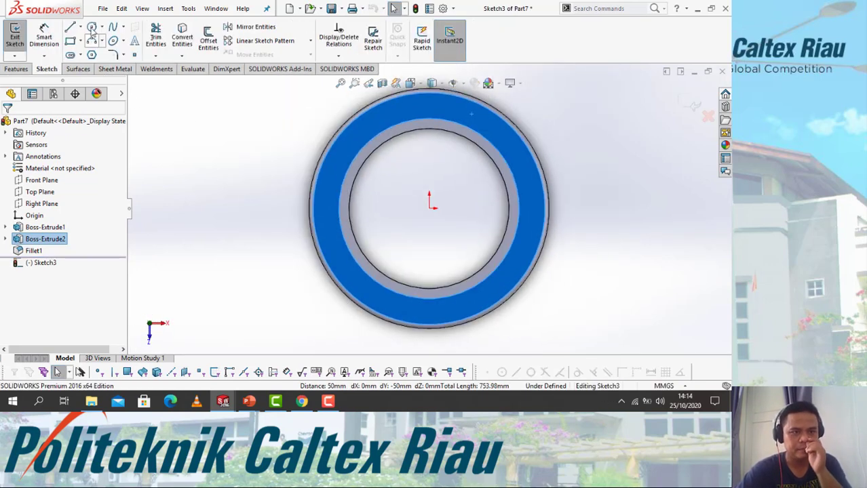
pyautogui.click(92, 26)
pyautogui.click(429, 204)
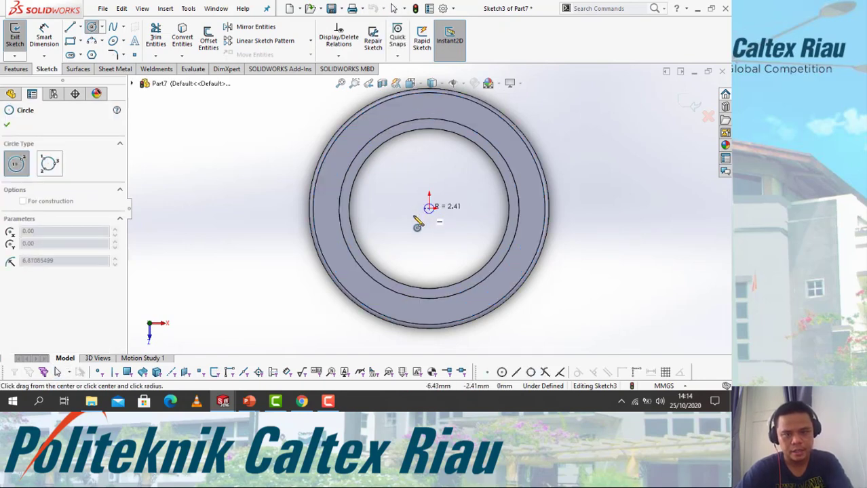
pyautogui.click(406, 222)
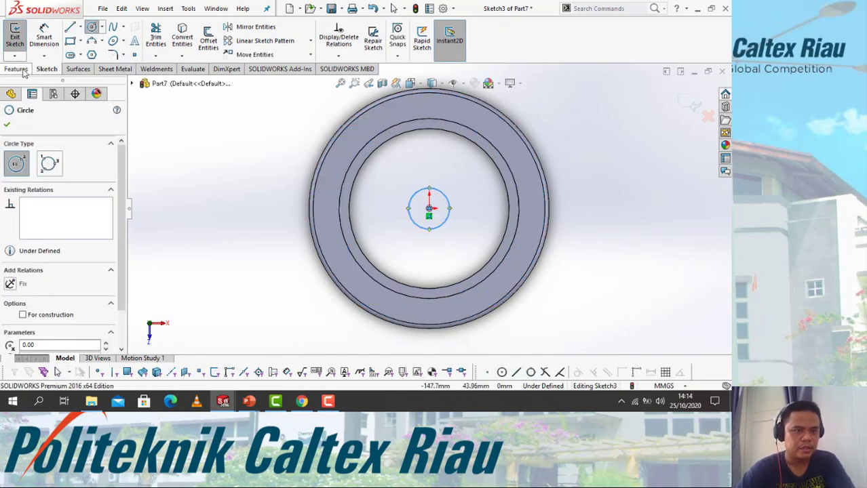
# - Dimension the new central circle's diameter to 20 mm
pyautogui.click(43, 36)
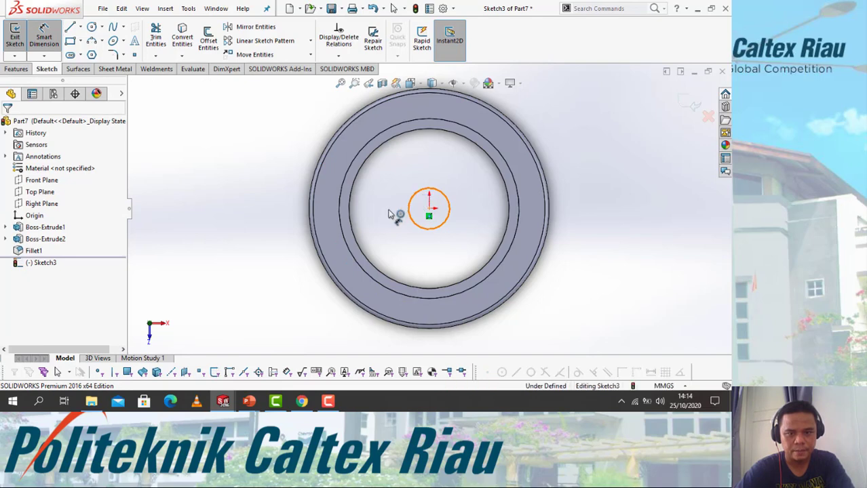
pyautogui.click(307, 217)
pyautogui.click(266, 217)
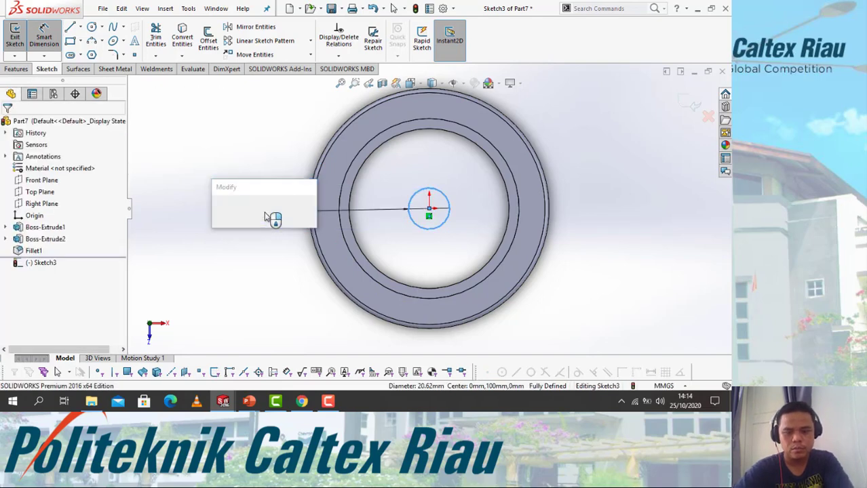
pyautogui.write('60')
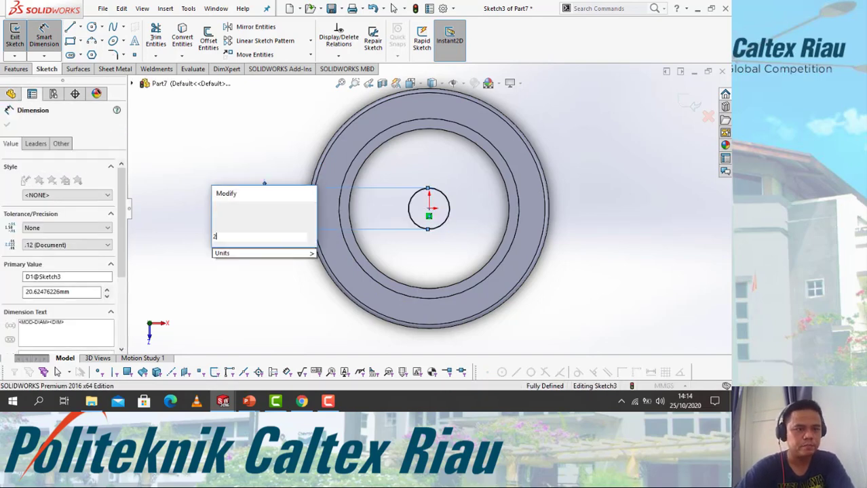
pyautogui.press('Return')
# - Extrude the 20 mm circle 50 mm downward into the bore by reversing the direction, with Merge result enabled
pyautogui.click(16, 68)
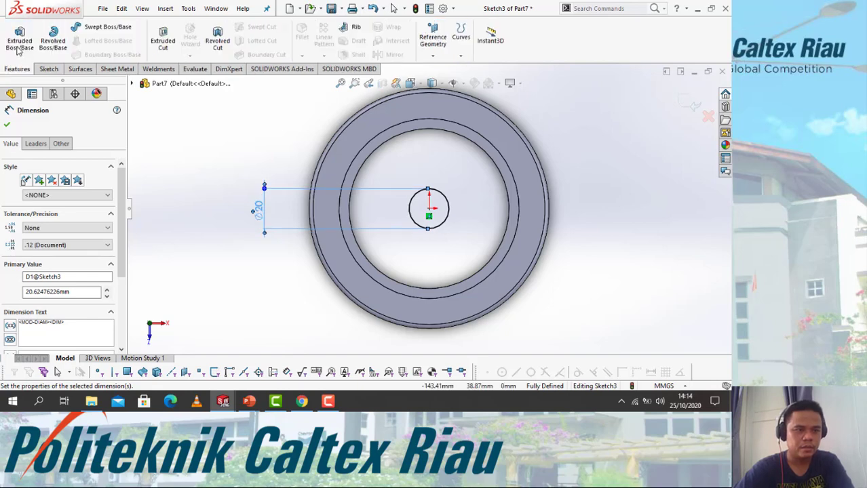
pyautogui.click(20, 37)
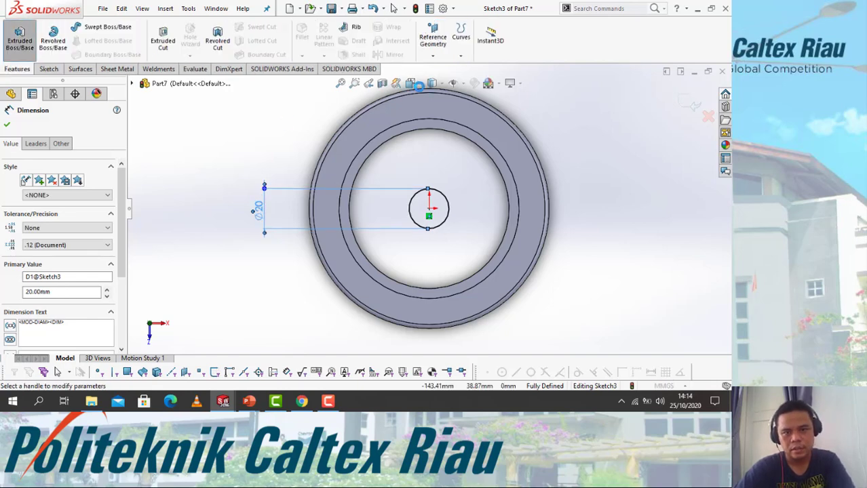
pyautogui.click(418, 86)
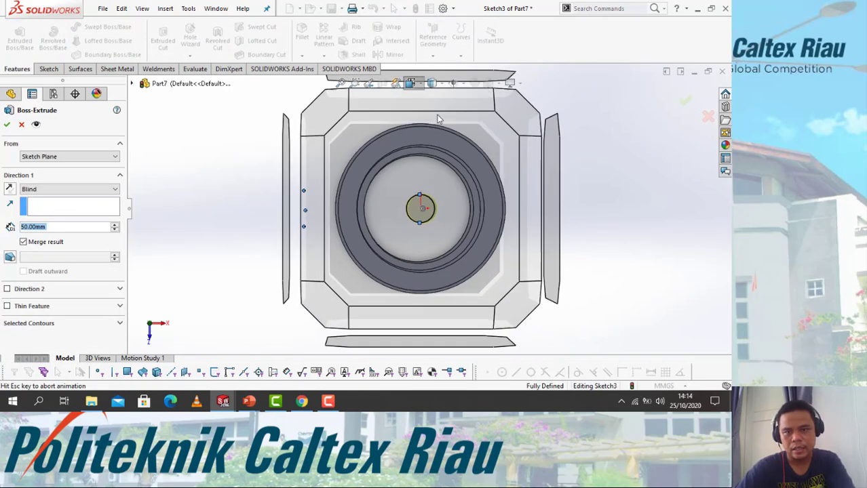
pyautogui.click(472, 113)
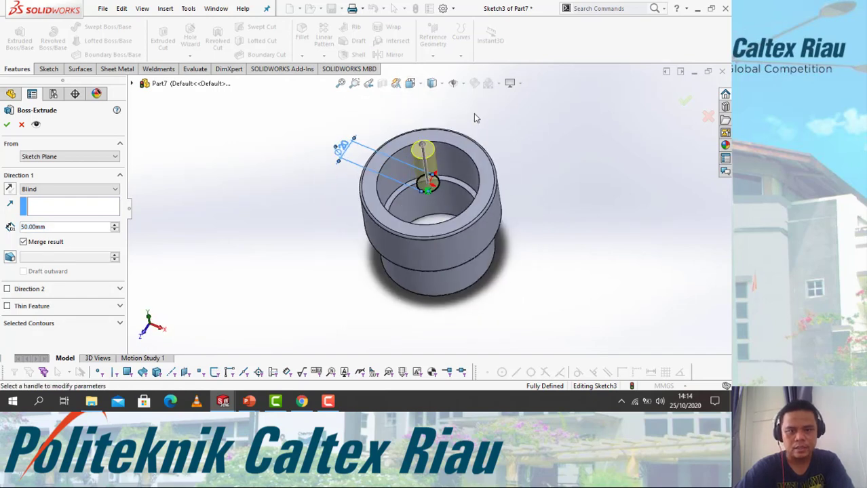
pyautogui.click(9, 189)
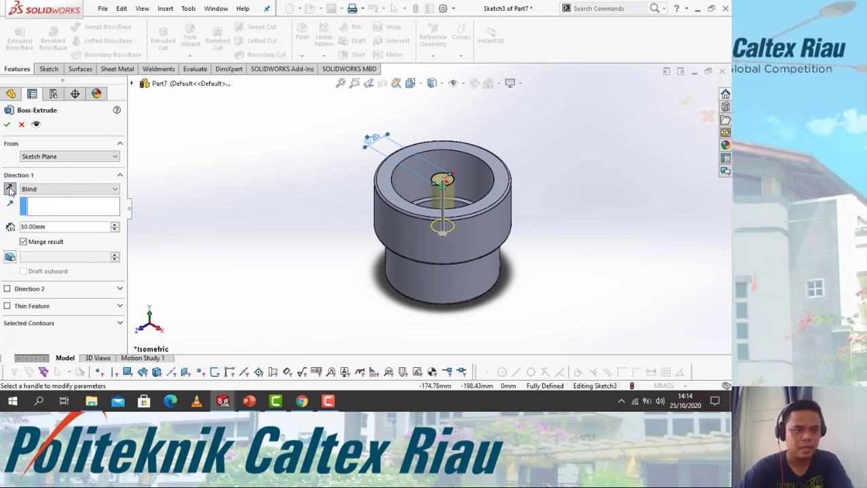
pyautogui.click(7, 125)
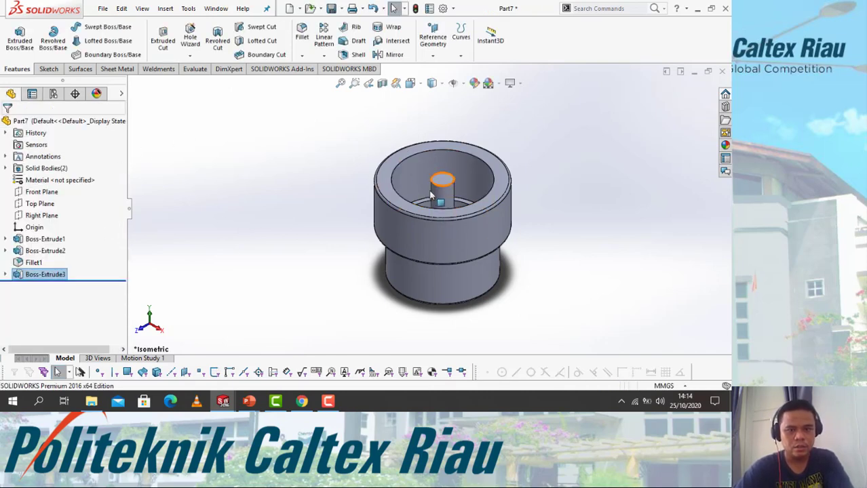
# - Check the exercise slide in PowerPoint, return to SOLIDWORKS and start a sketch on the Front Plane, viewed from the front
pyautogui.hotkey('alt', 'Tab')
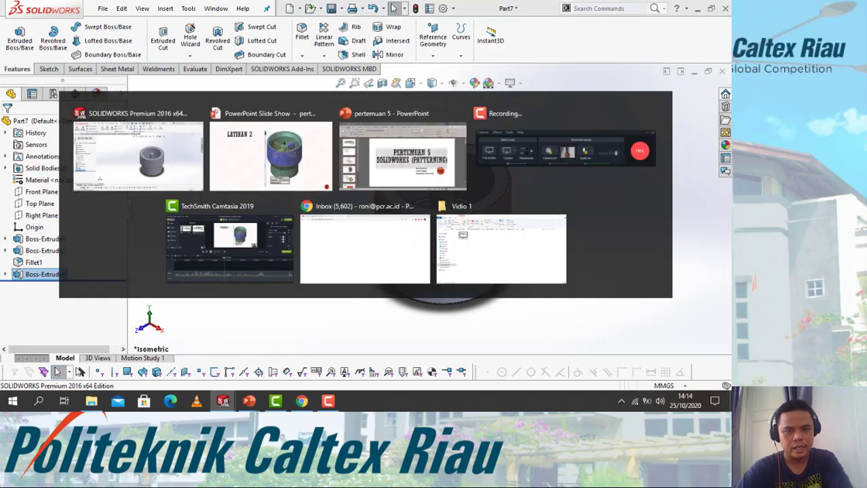
pyautogui.hotkey('alt', 'Tab')
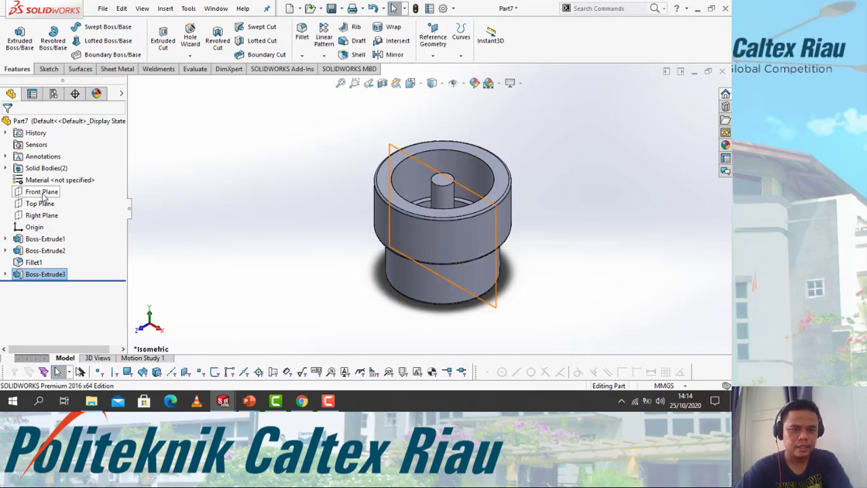
pyautogui.rightClick(43, 194)
pyautogui.click(50, 180)
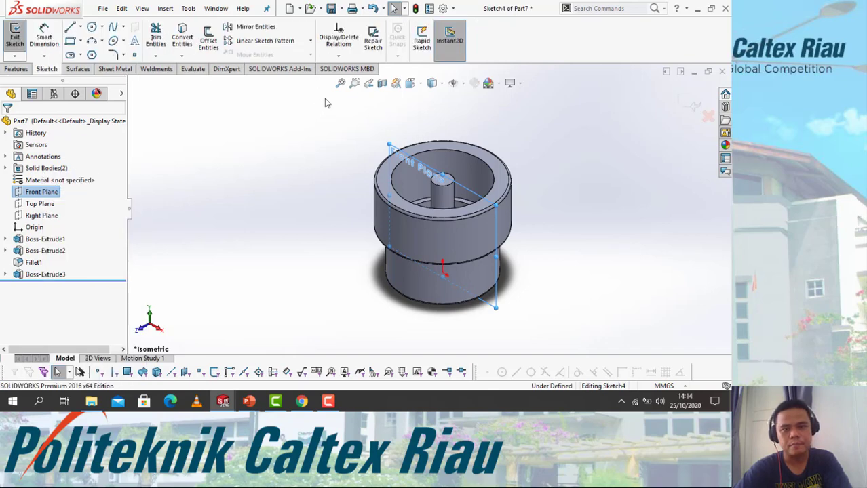
pyautogui.click(411, 84)
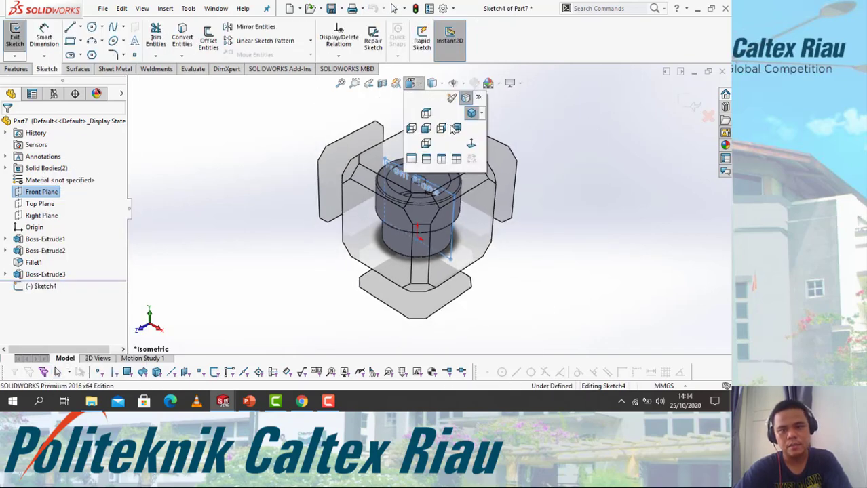
pyautogui.click(452, 141)
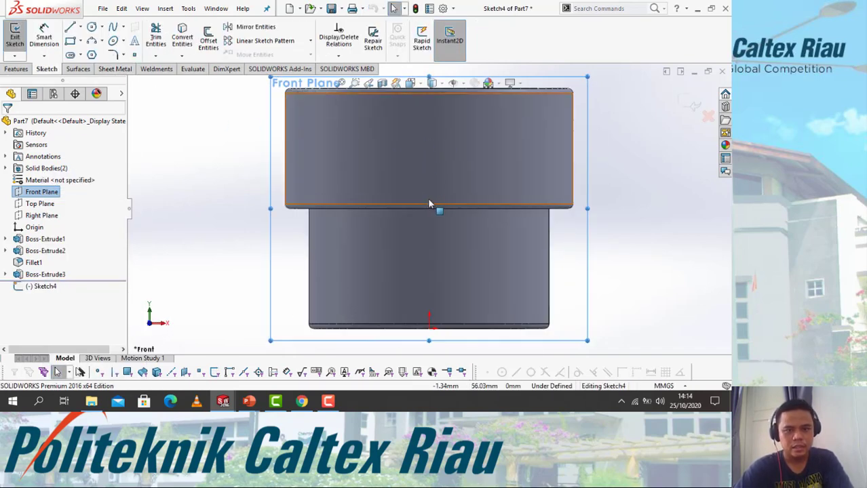
# - Sketch a corner rectangle about 44 mm tall on the wide section, starting near its upper edge
pyautogui.scroll(3, 430, 202)
pyautogui.scroll(-3, 438, 120)
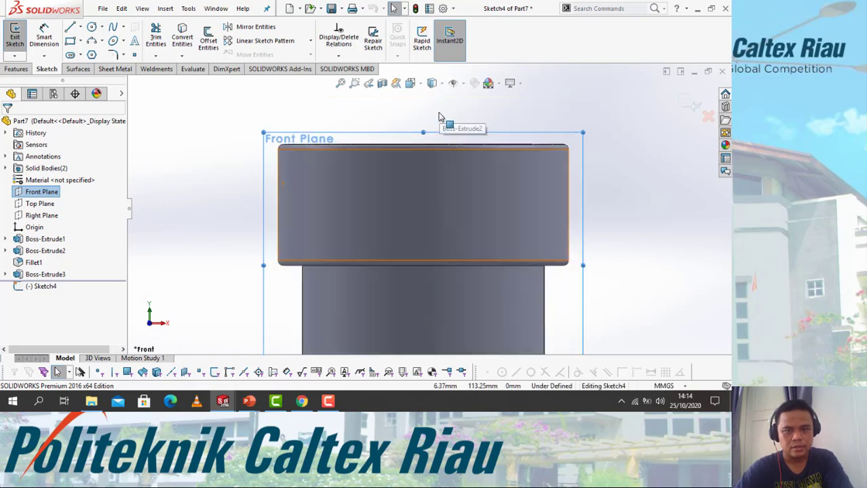
pyautogui.click(81, 41)
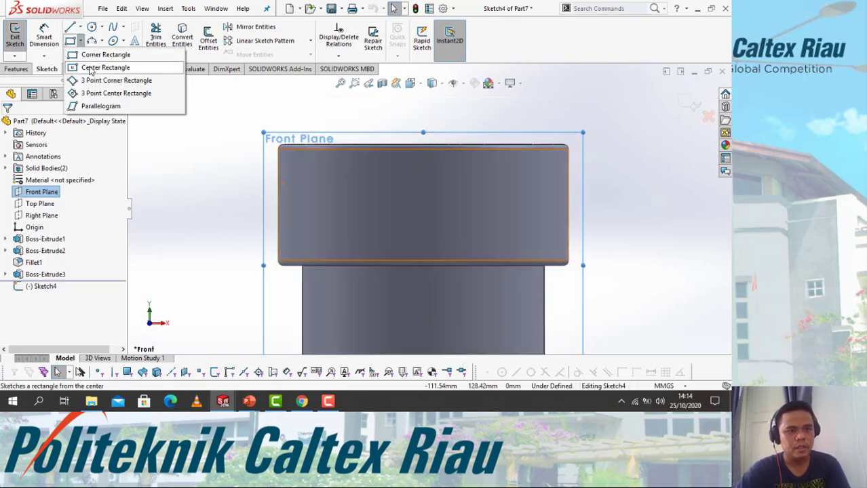
pyautogui.click(89, 56)
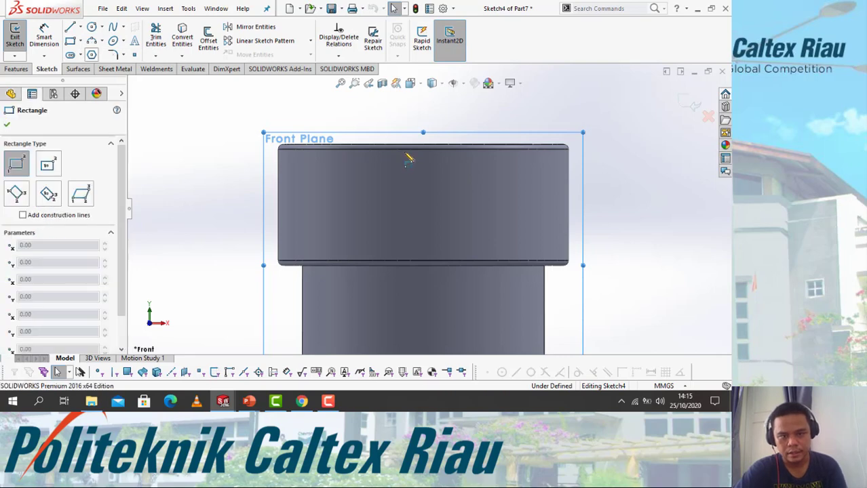
pyautogui.scroll(-3, 416, 168)
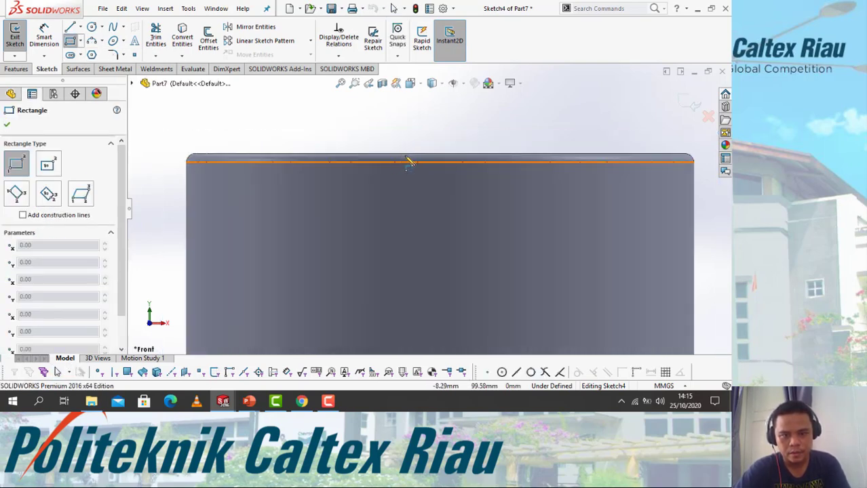
pyautogui.click(405, 159)
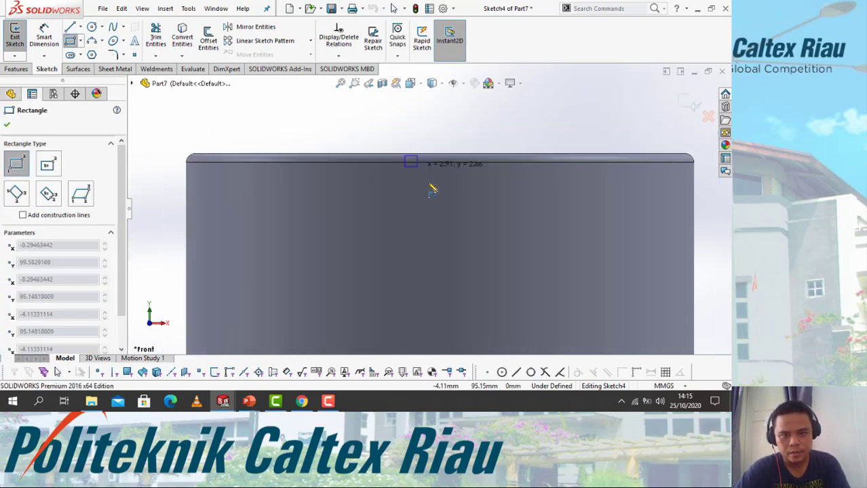
pyautogui.click(488, 350)
pyautogui.scroll(2, 474, 301)
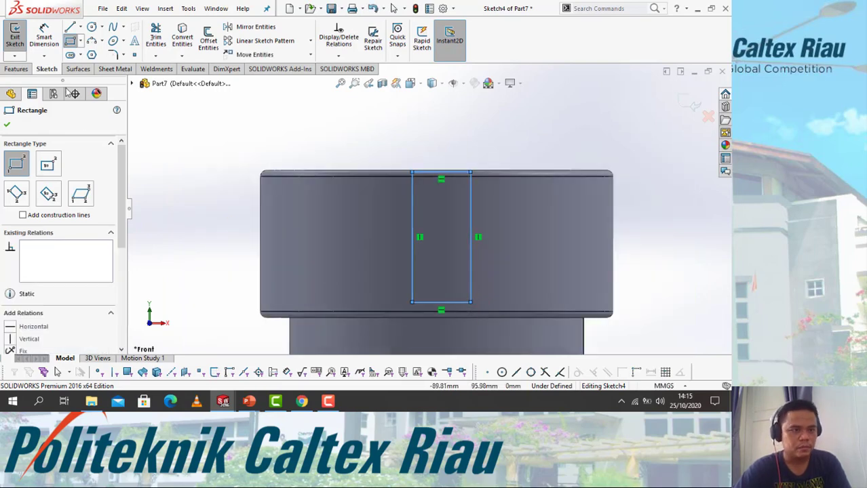
# - Dimension the rectangle's vertical side to 45 mm
pyautogui.click(45, 34)
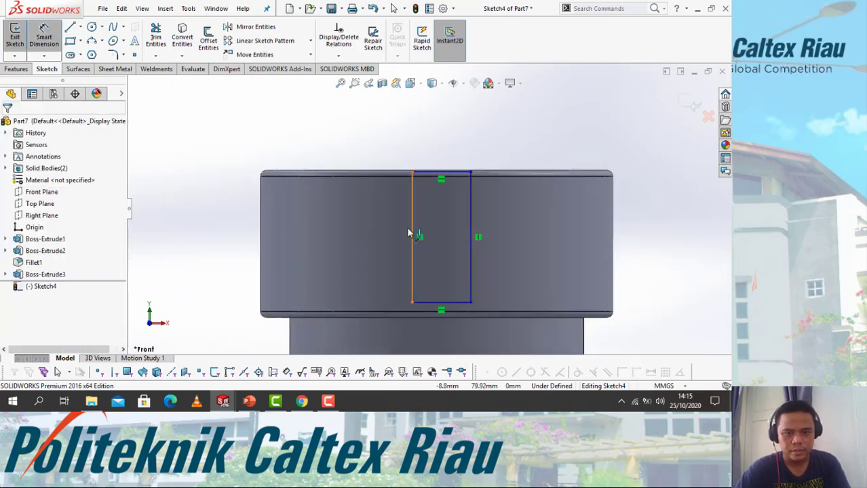
pyautogui.click(239, 254)
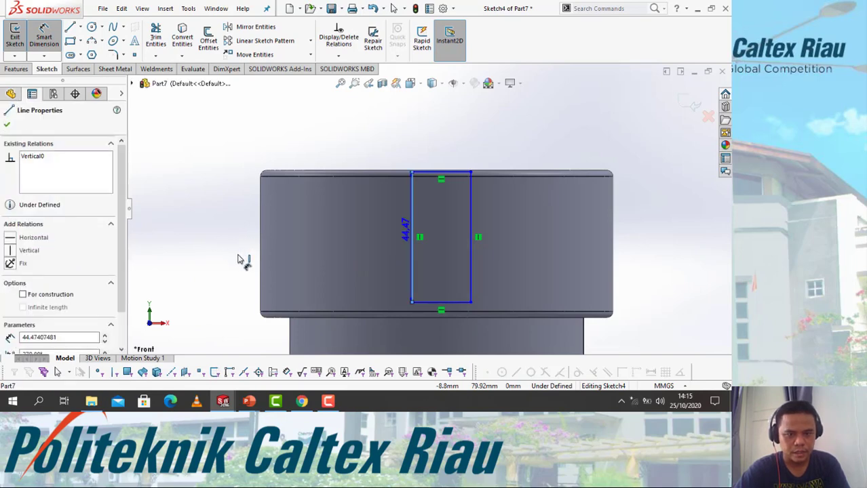
pyautogui.click(231, 251)
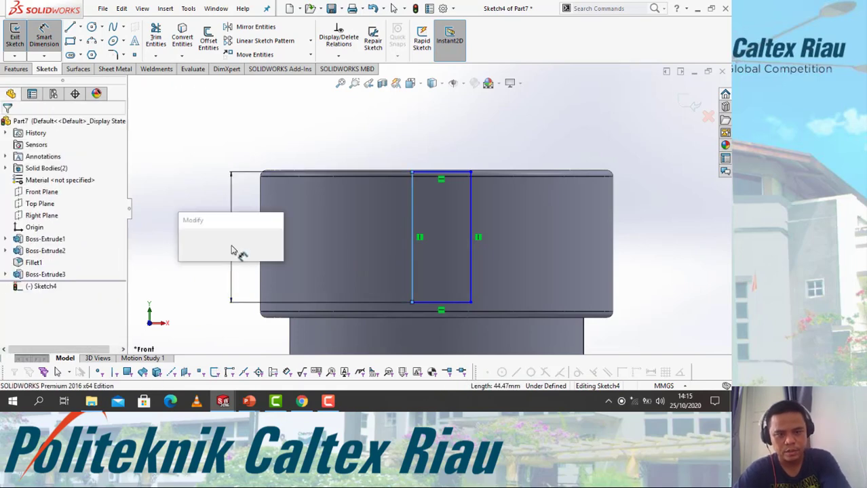
pyautogui.write('40')
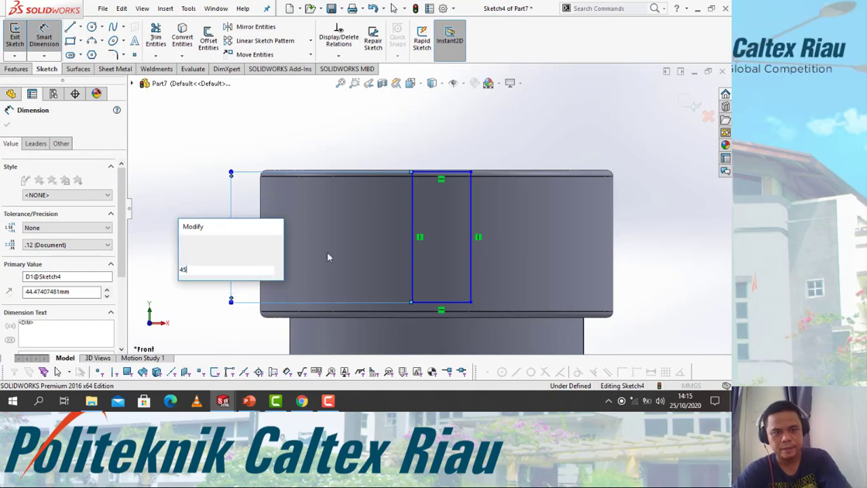
pyautogui.press('Return')
# - Undo the rectangle's height dimension and compare its upper line with the part's upper edge
pyautogui.scroll(4, 478, 182)
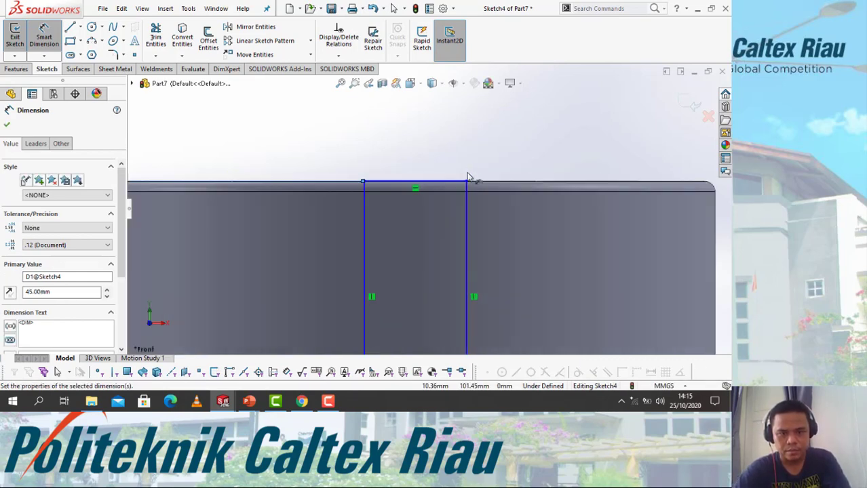
pyautogui.scroll(3, 473, 185)
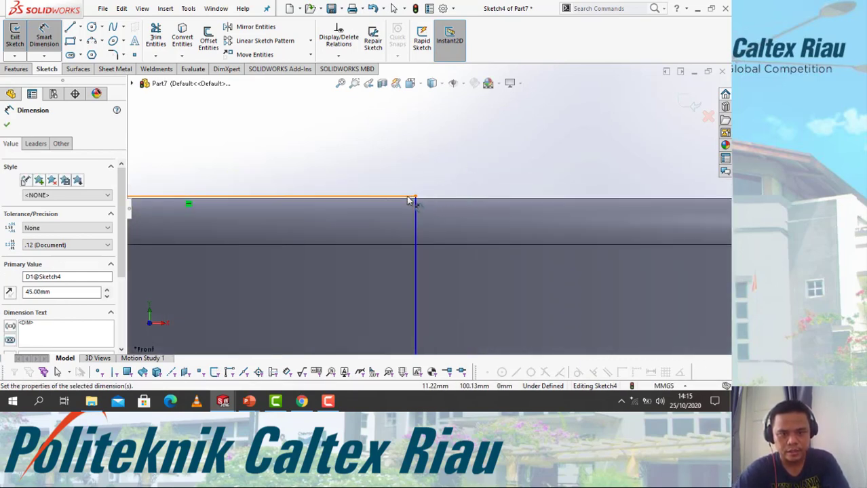
pyautogui.scroll(-6, 439, 227)
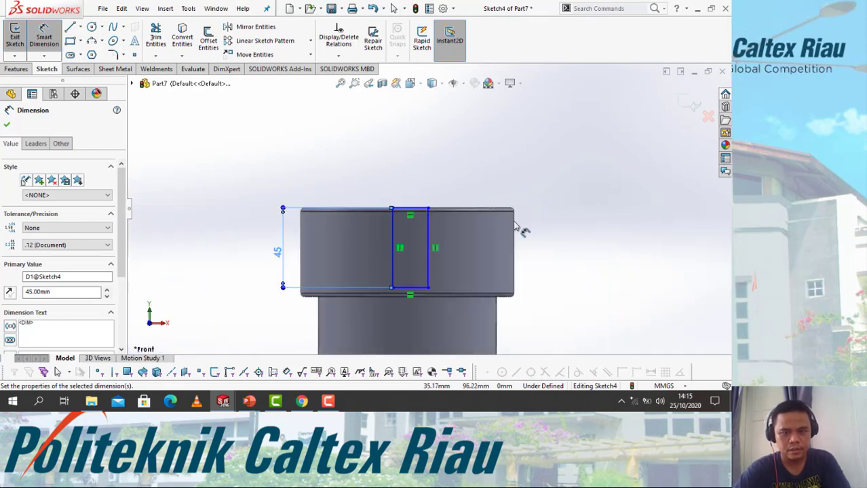
pyautogui.press('Escape')
pyautogui.scroll(3, 457, 284)
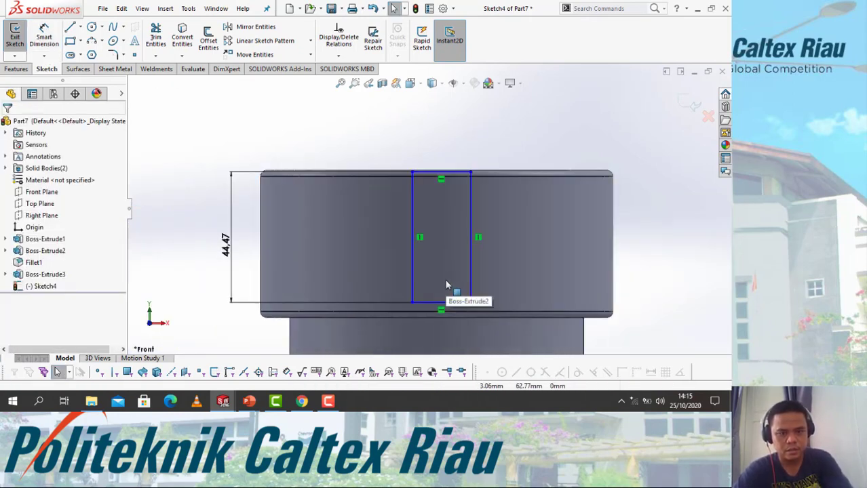
pyautogui.click(455, 174)
pyautogui.scroll(2, 459, 182)
pyautogui.scroll(3, 459, 182)
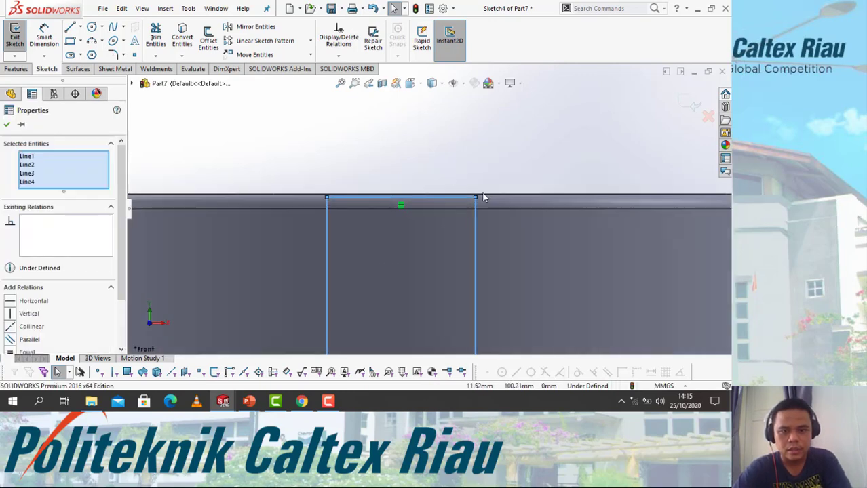
pyautogui.click(380, 178)
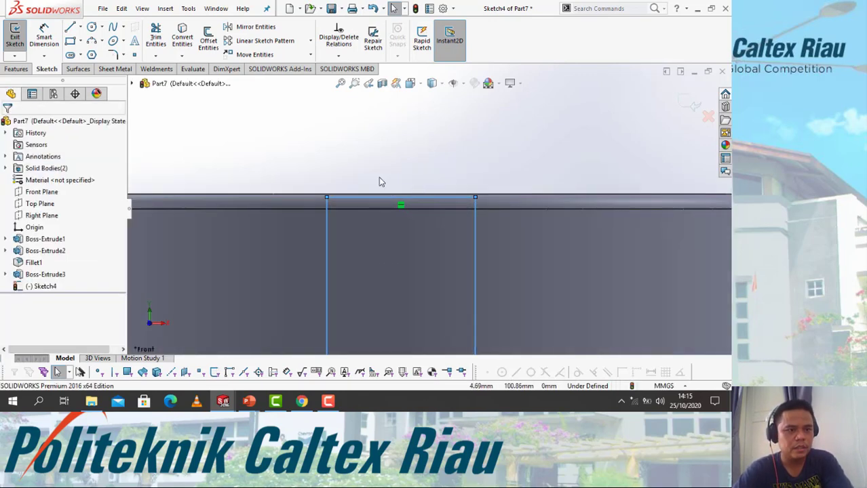
pyautogui.click(49, 40)
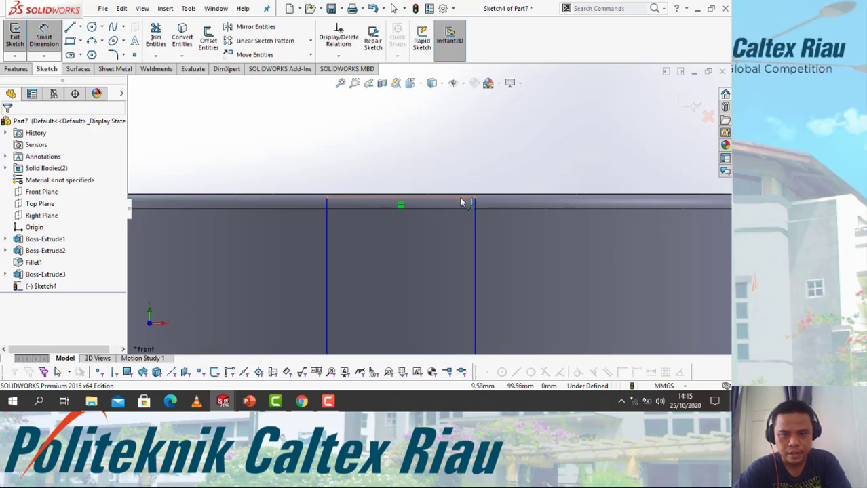
pyautogui.click(490, 200)
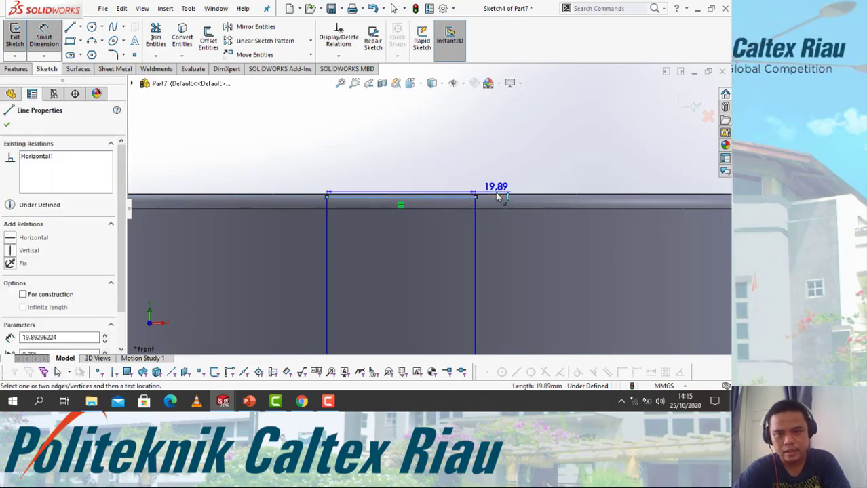
pyautogui.click(497, 197)
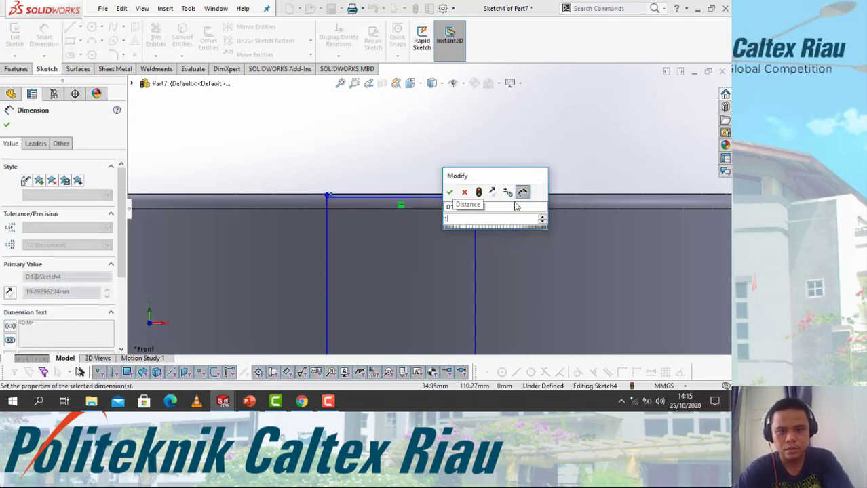
pyautogui.click(465, 193)
pyautogui.press('Escape')
pyautogui.scroll(-6, 503, 202)
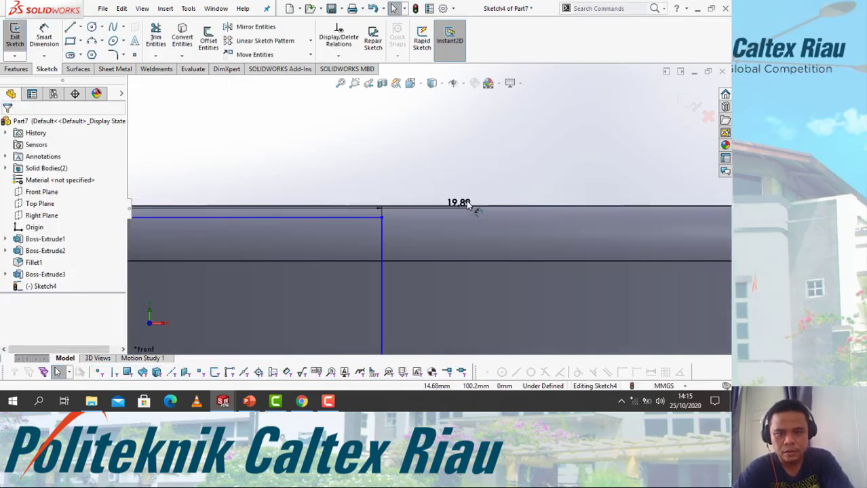
pyautogui.doubleClick(460, 203)
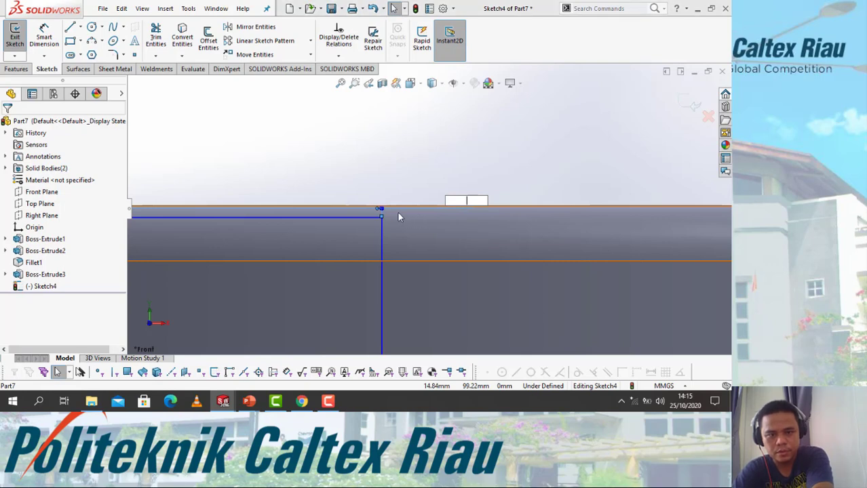
pyautogui.press('Return')
pyautogui.click(447, 150)
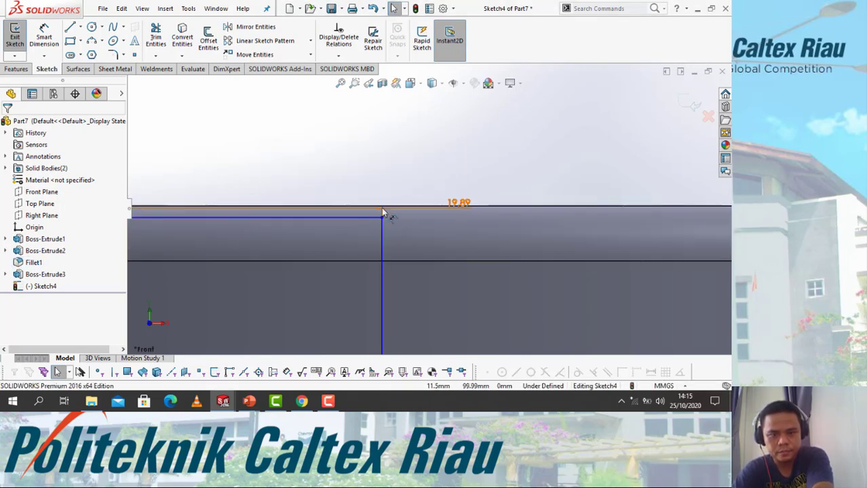
pyautogui.click(459, 203)
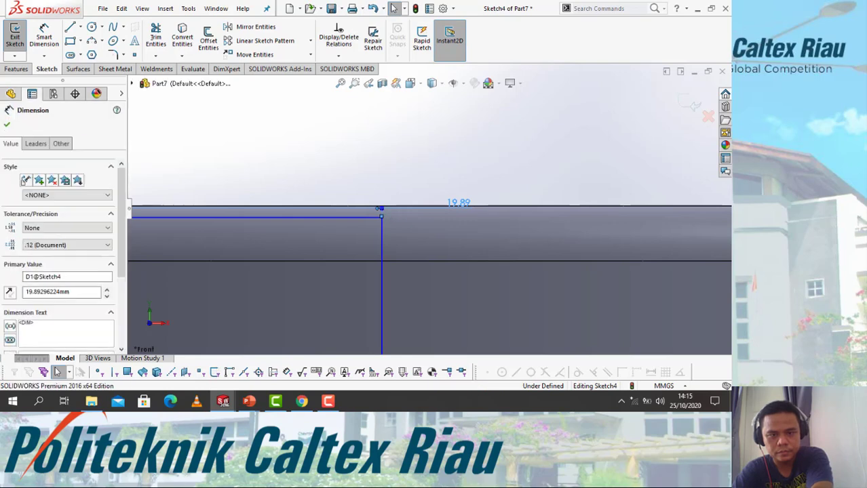
pyautogui.press('Delete')
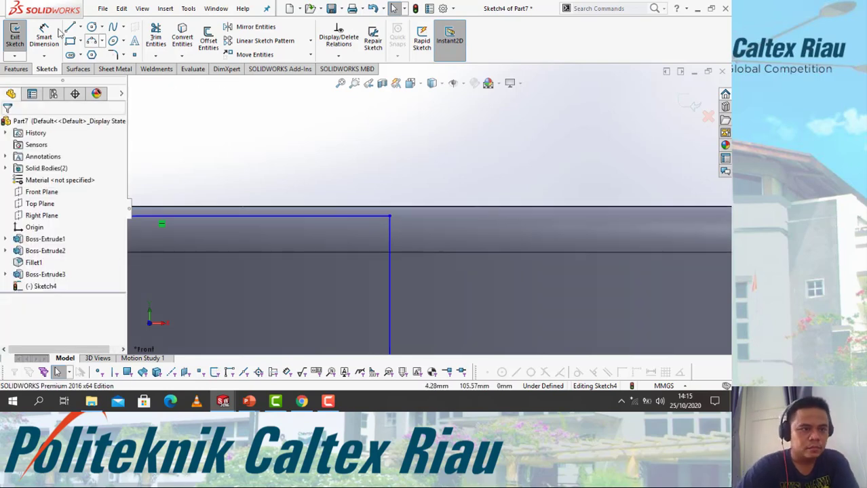
# - Dimension the rectangle's upper line 1 mm below the part's upper edge
pyautogui.click(45, 35)
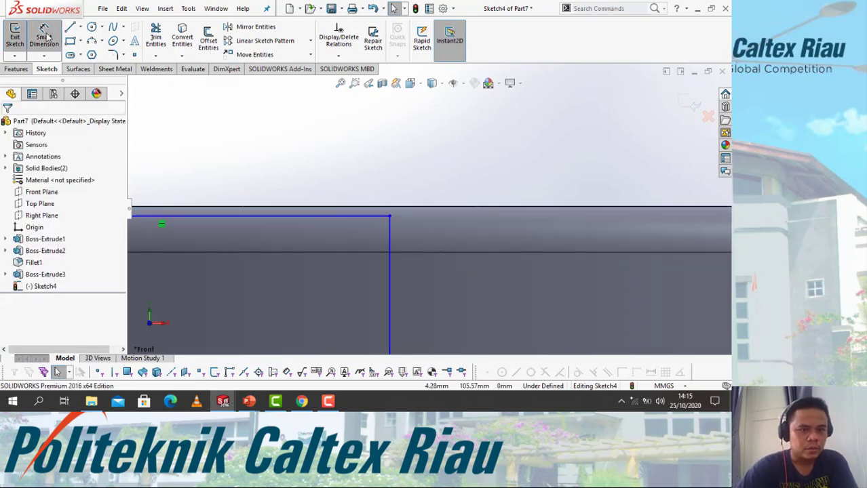
pyautogui.click(361, 217)
pyautogui.click(402, 207)
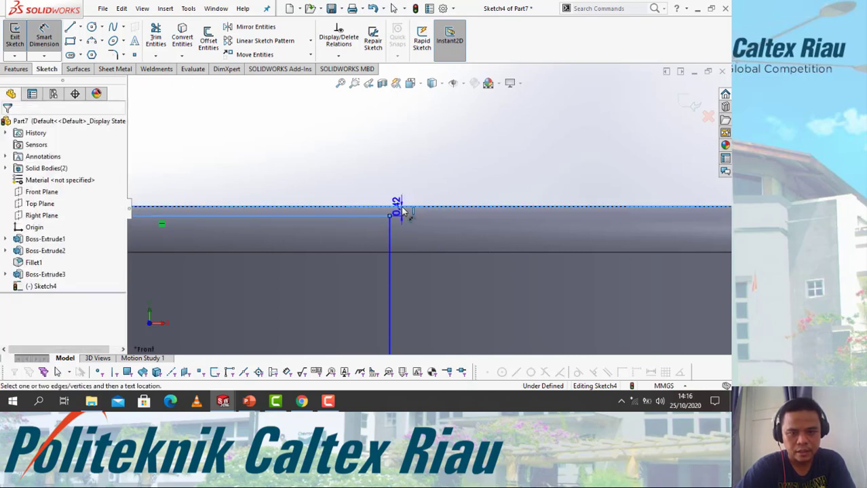
pyautogui.click(433, 196)
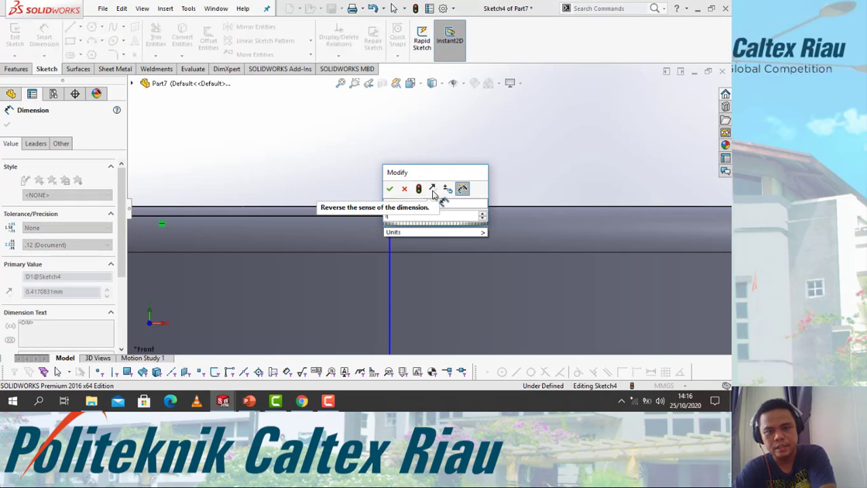
pyautogui.write('1')
pyautogui.press('Return')
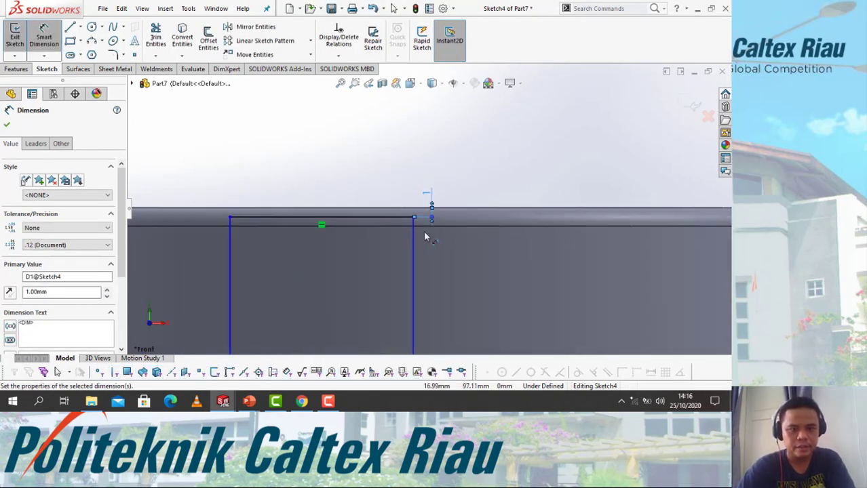
# - Dimension the rectangle's upper line to set its width to 10 mm
pyautogui.click(370, 221)
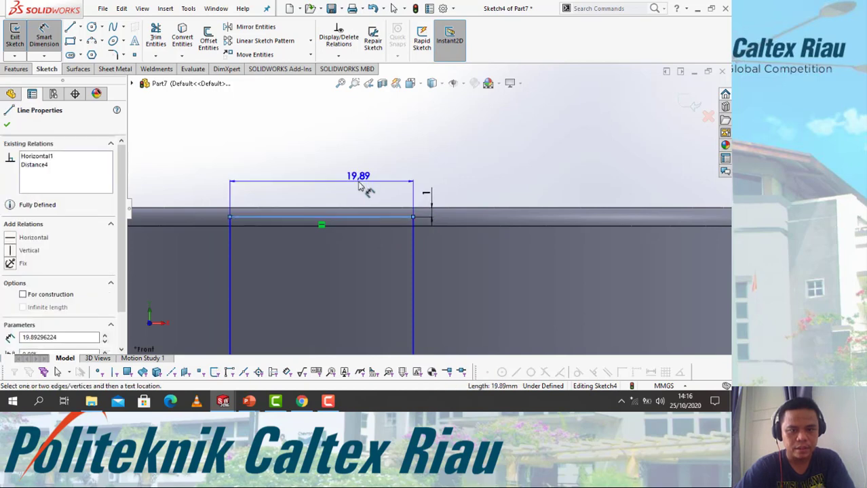
pyautogui.click(358, 187)
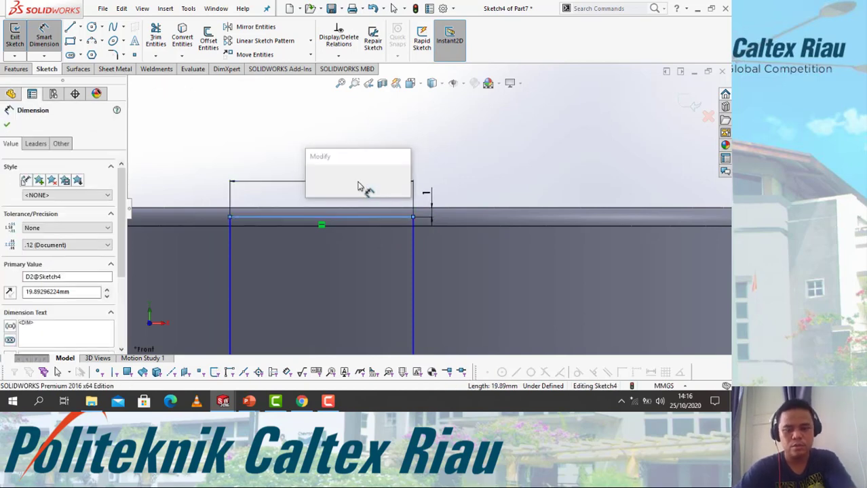
pyautogui.write('5')
pyautogui.press('Return')
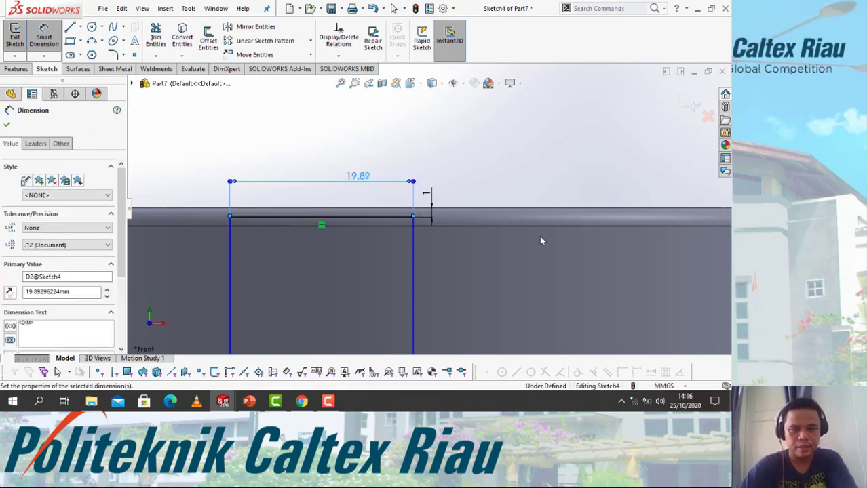
pyautogui.scroll(6, 517, 236)
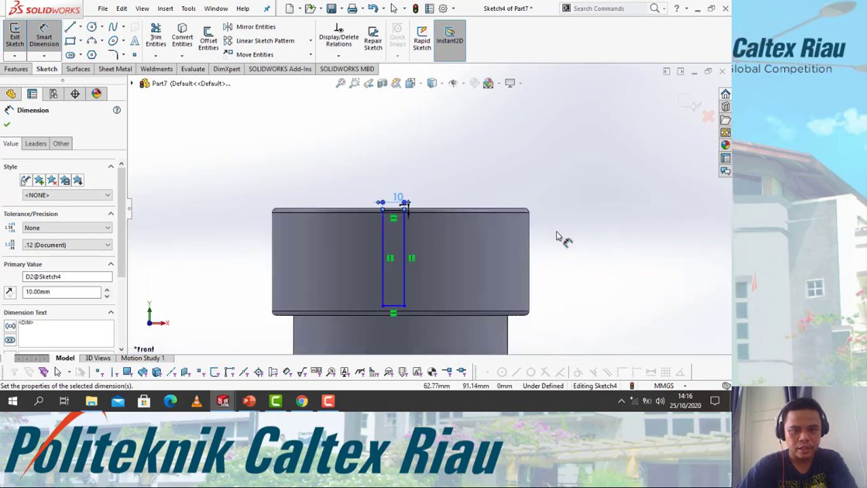
# - Dimension the rectangle's left vertical side to a height of 45 mm
pyautogui.click(382, 269)
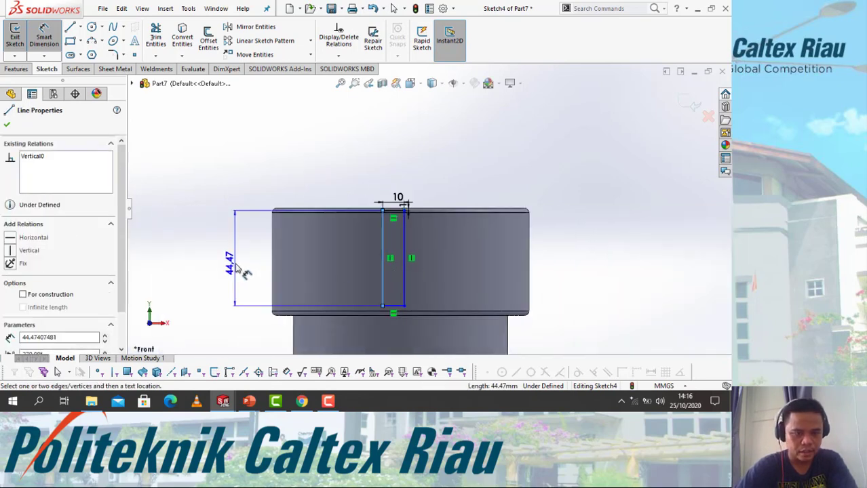
pyautogui.click(238, 269)
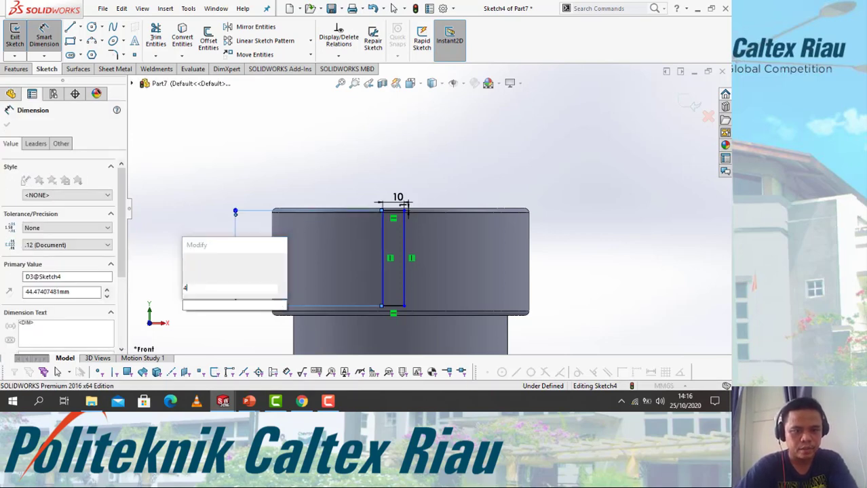
pyautogui.press('Return')
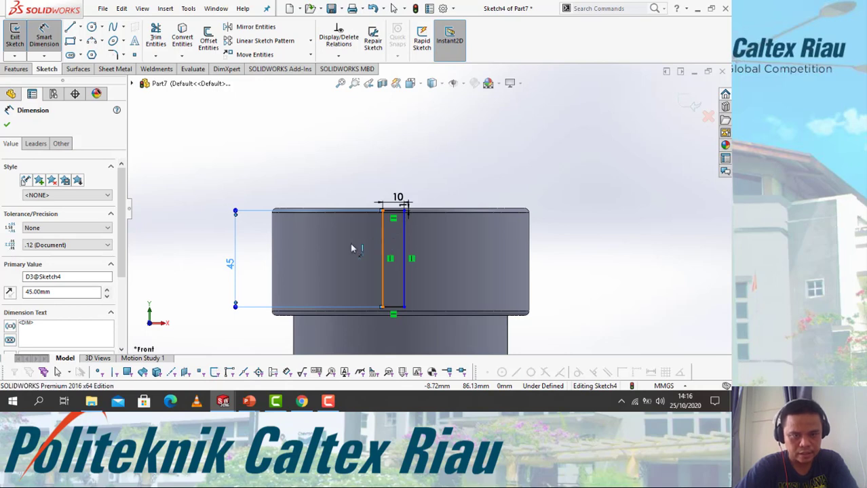
pyautogui.click(271, 247)
pyautogui.click(270, 247)
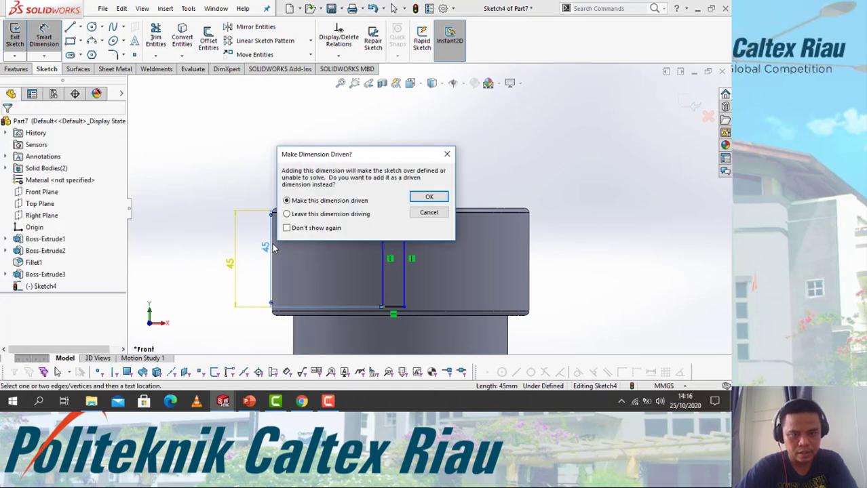
pyautogui.click(448, 154)
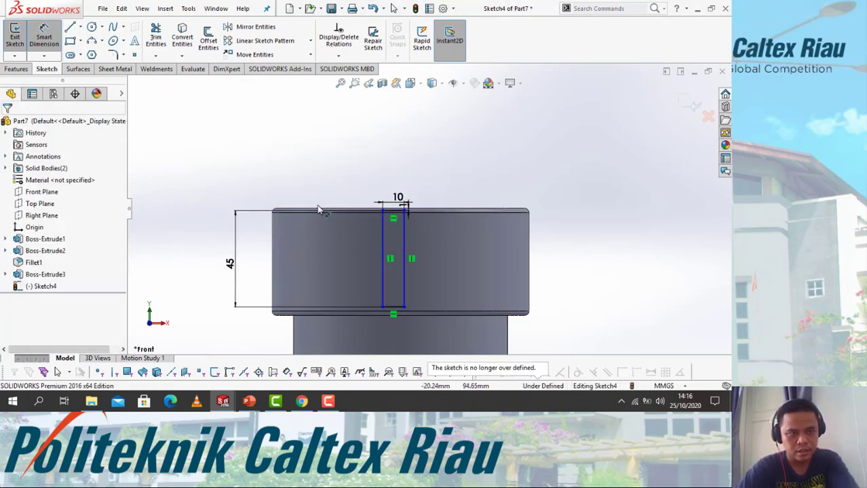
pyautogui.click(383, 244)
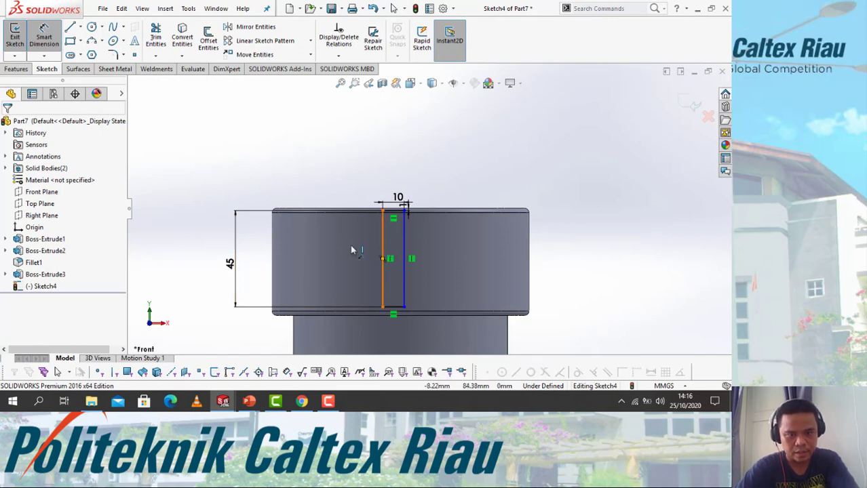
pyautogui.click(272, 248)
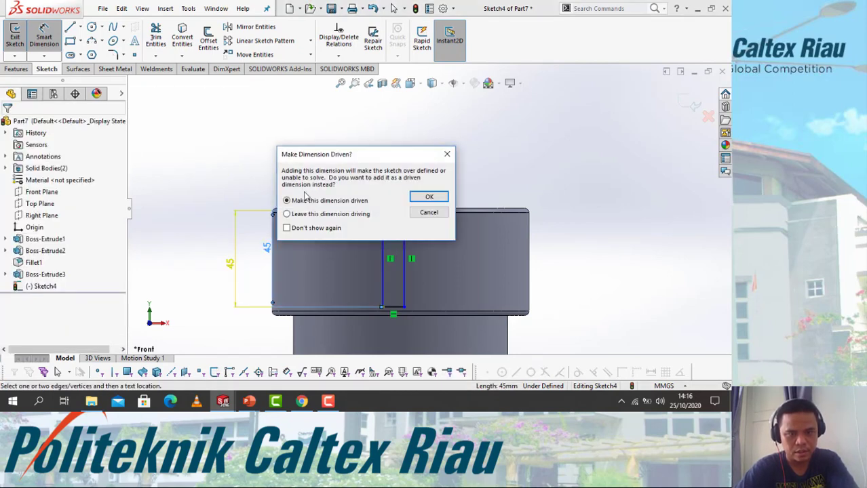
pyautogui.click(447, 156)
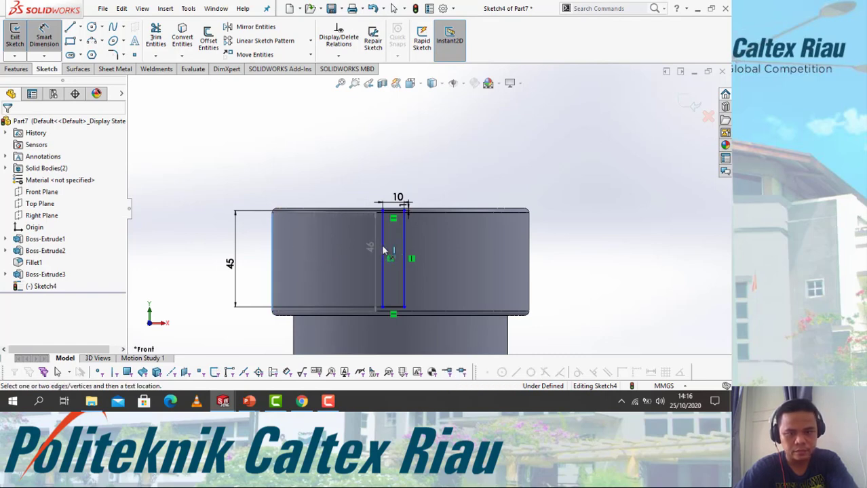
# - Dimension the rectangle's left side 50 mm from the left outer edge of the wide section
pyautogui.click(383, 217)
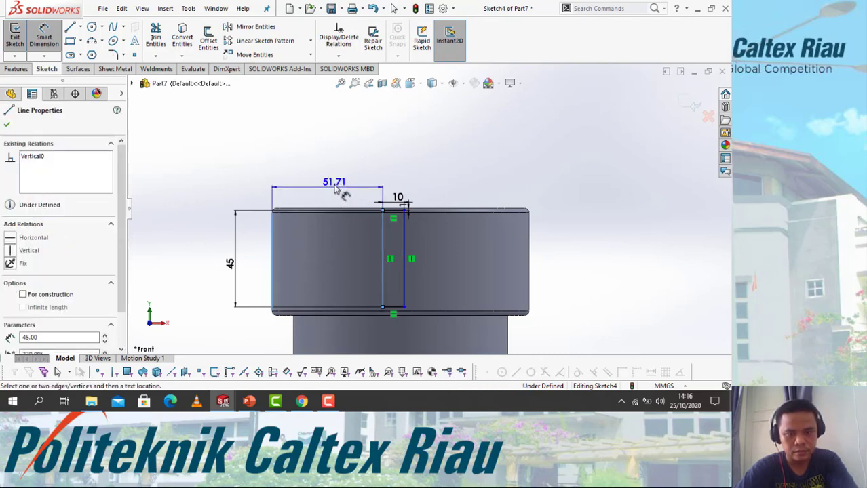
pyautogui.click(328, 195)
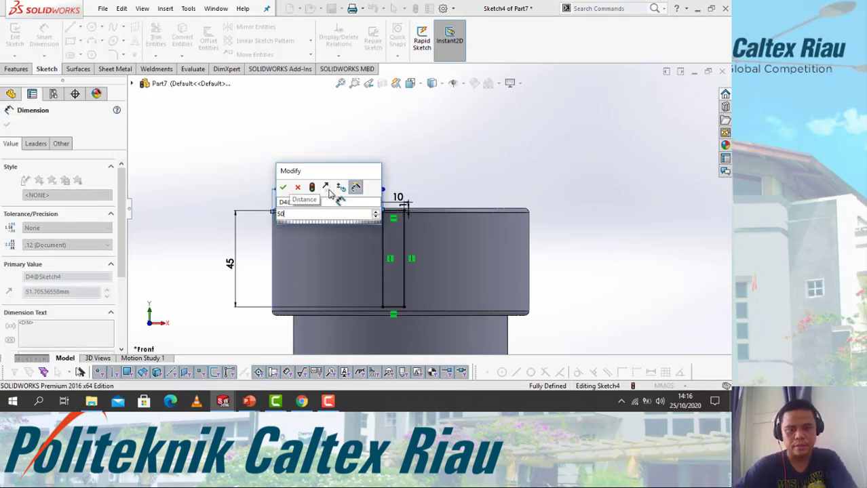
pyautogui.press('Return')
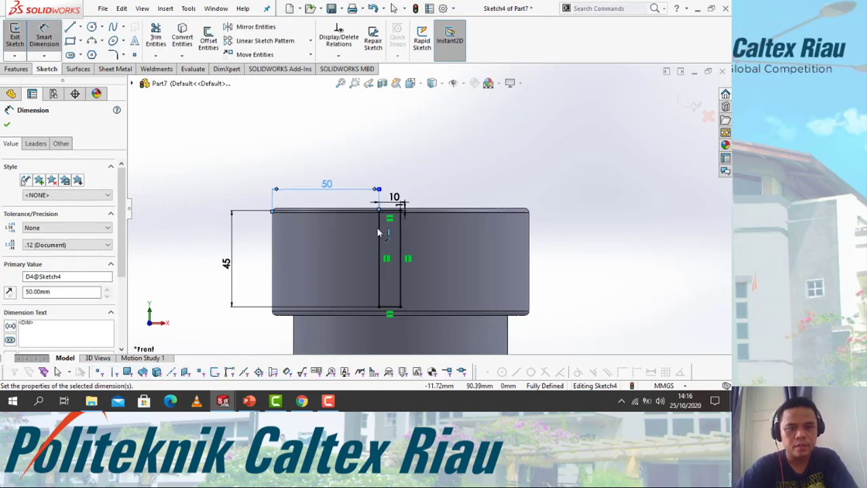
# - Round the rectangle's two upper corners with 1 mm sketch fillets
pyautogui.scroll(-3, 405, 210)
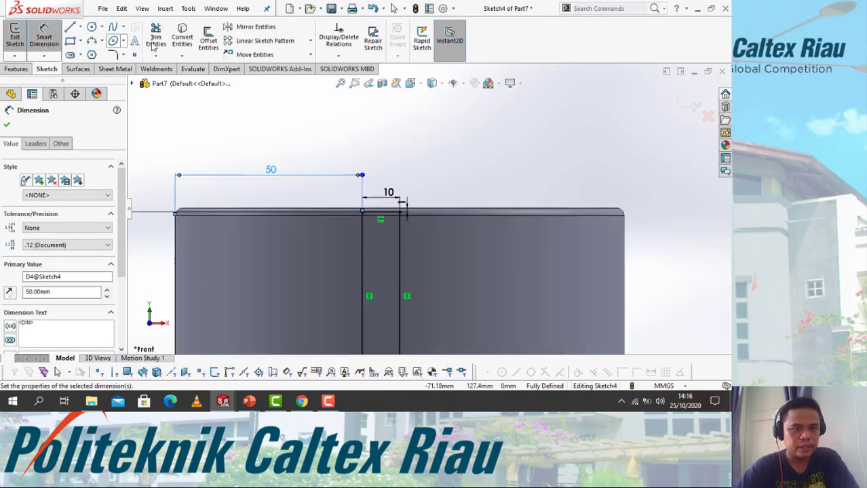
pyautogui.click(124, 57)
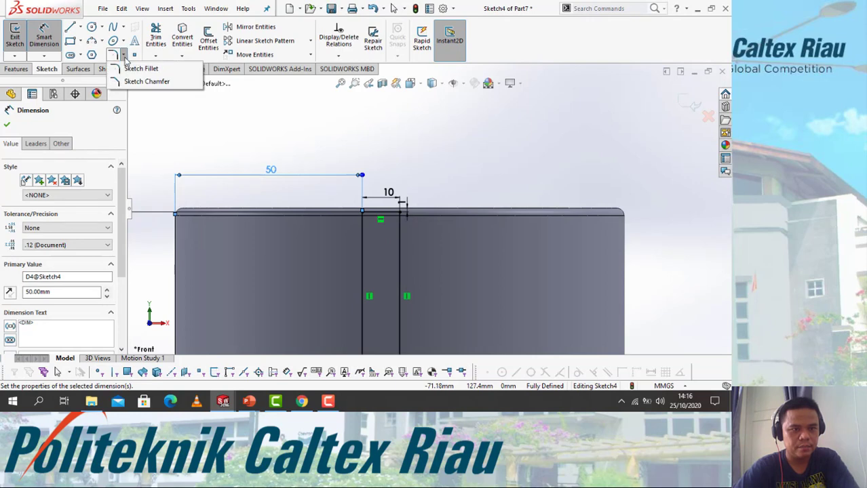
pyautogui.click(134, 68)
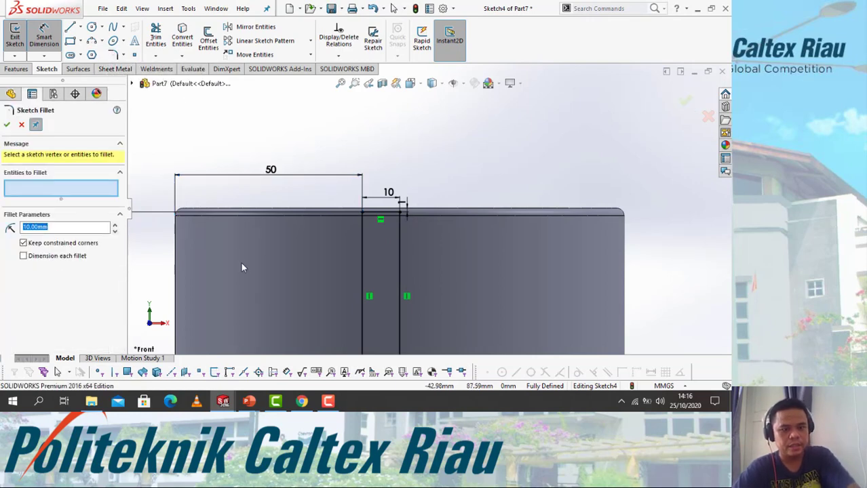
pyautogui.write('1')
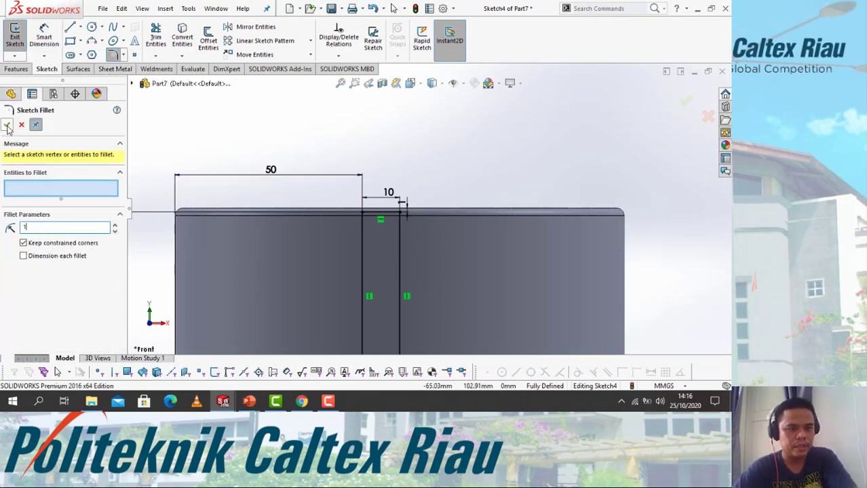
pyautogui.click(7, 125)
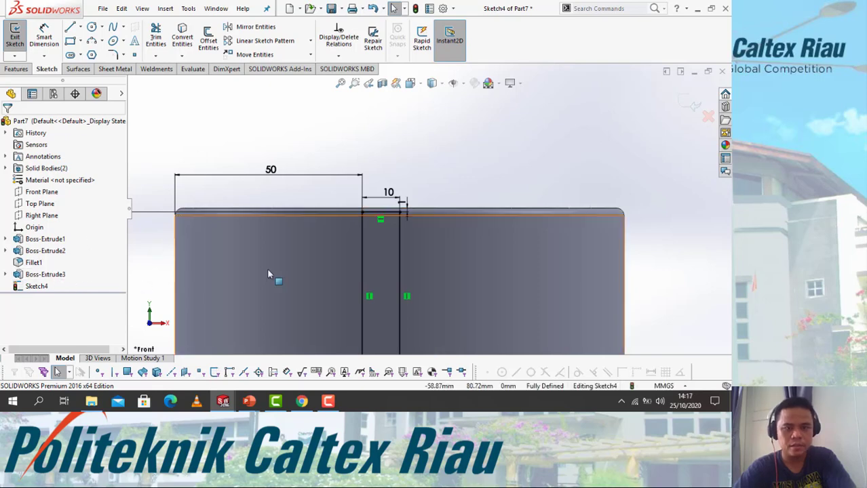
pyautogui.click(113, 55)
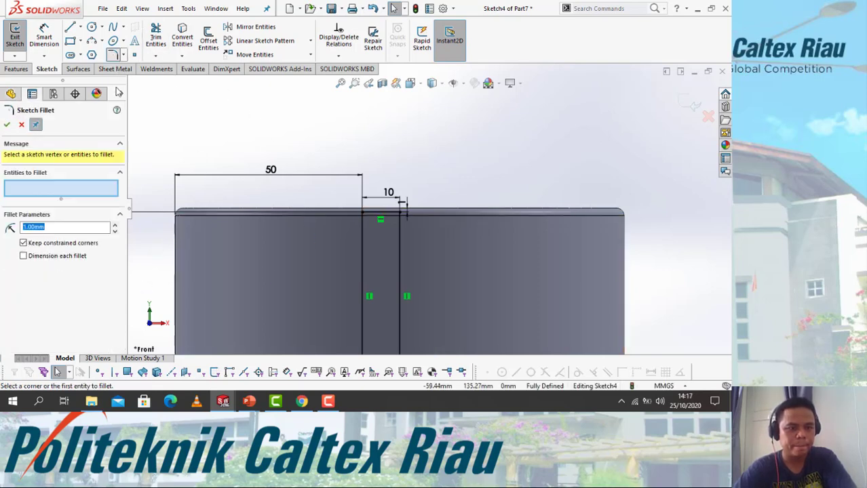
pyautogui.click(360, 221)
pyautogui.click(398, 215)
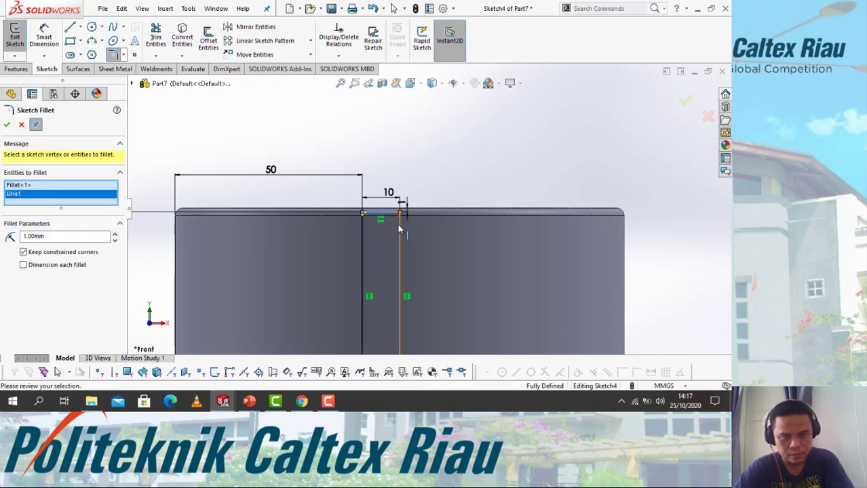
# - Round the rectangle's two lower corners with 1 mm sketch fillets and finish the fillet command
pyautogui.scroll(3, 407, 248)
pyautogui.scroll(-4, 410, 280)
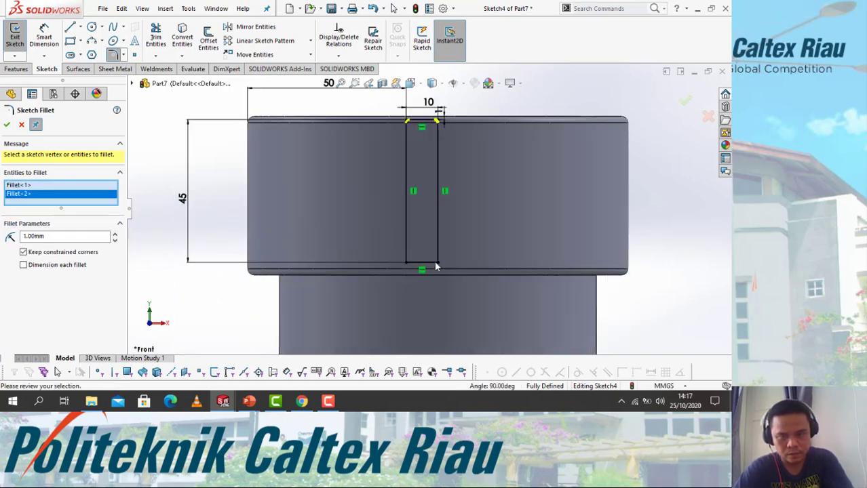
pyautogui.click(440, 248)
pyautogui.click(432, 257)
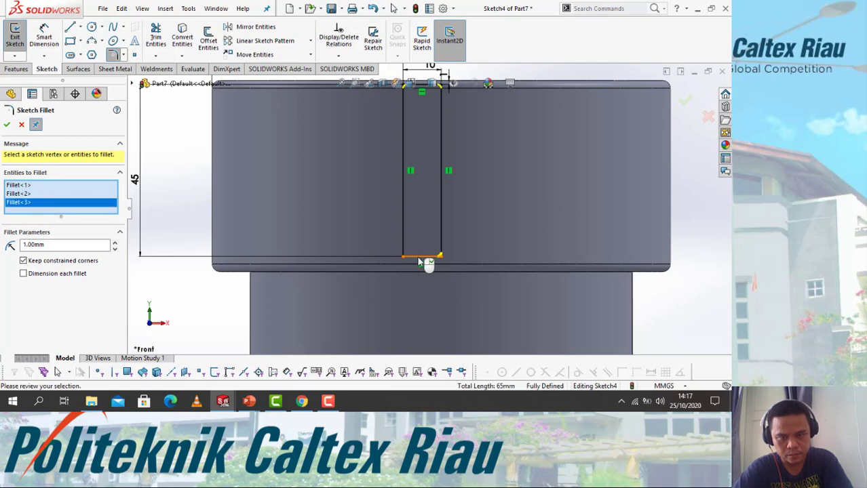
pyautogui.click(417, 257)
pyautogui.click(404, 249)
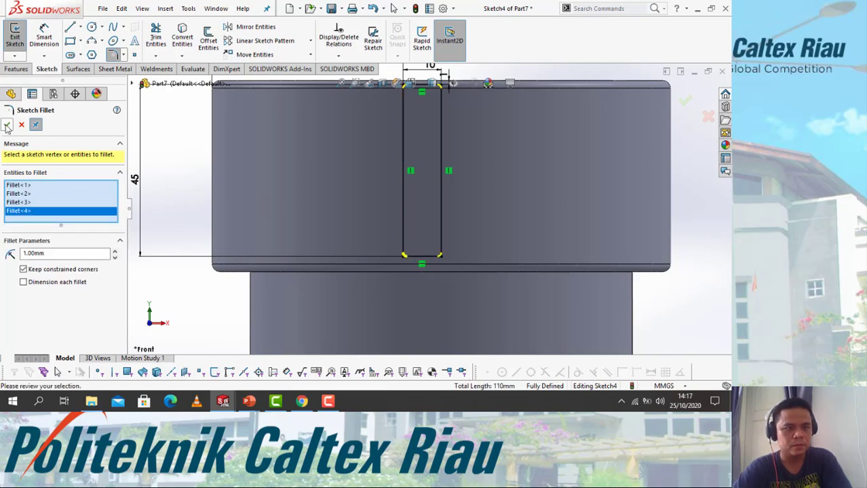
pyautogui.scroll(4, 443, 163)
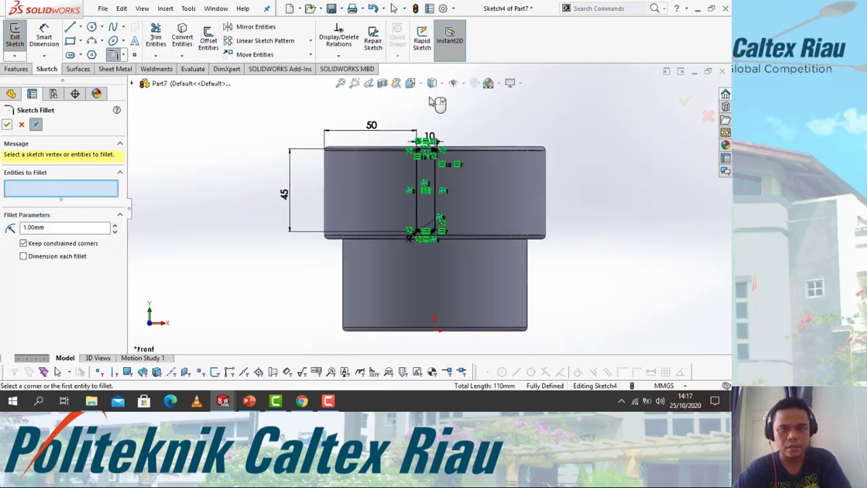
pyautogui.click(411, 83)
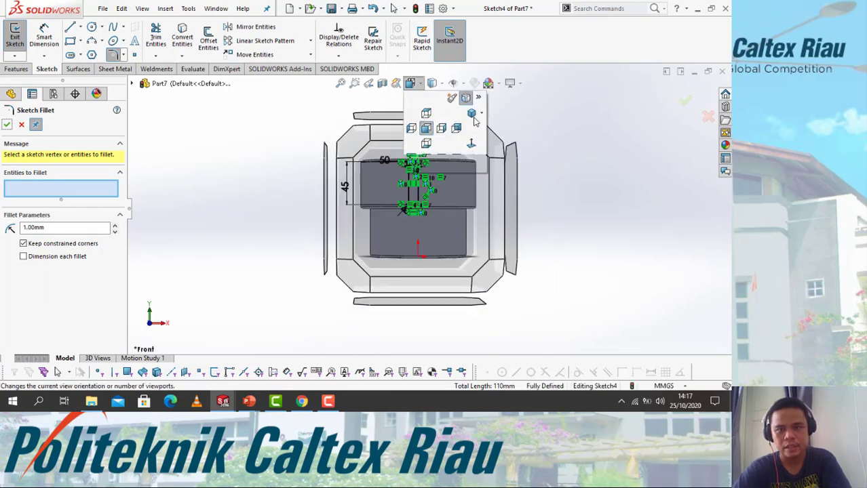
pyautogui.click(472, 115)
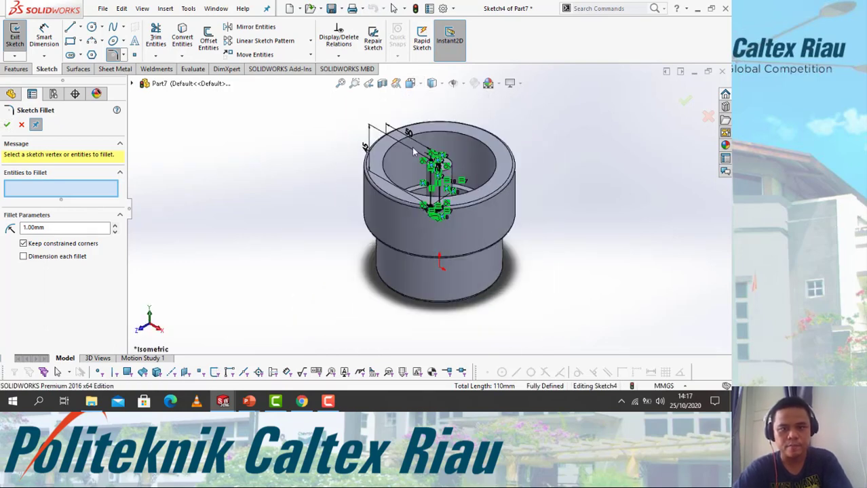
pyautogui.click(6, 126)
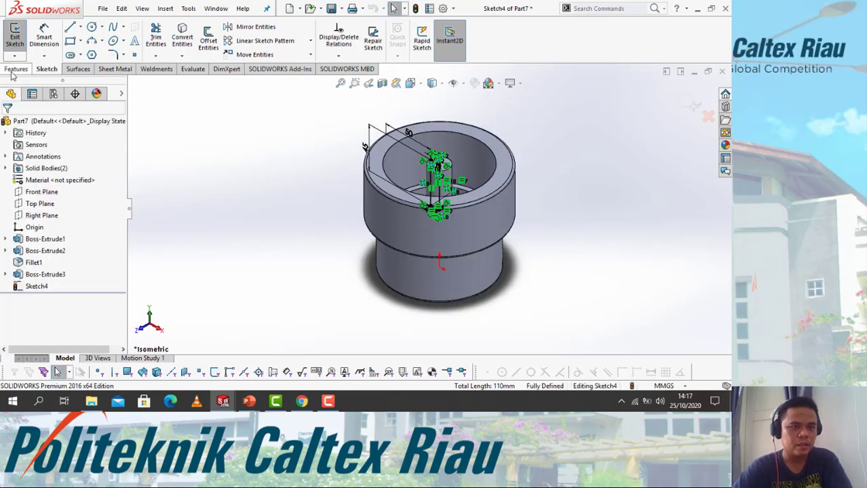
# - Extrude the rounded rectangle as a boss with end condition Up To Surface, ending at the inner cylindrical face of the wide section
pyautogui.click(11, 69)
pyautogui.click(27, 55)
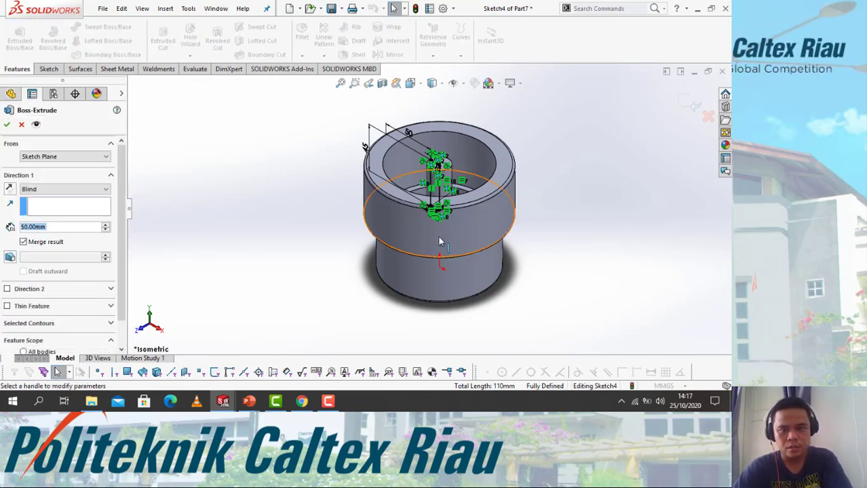
pyautogui.click(85, 193)
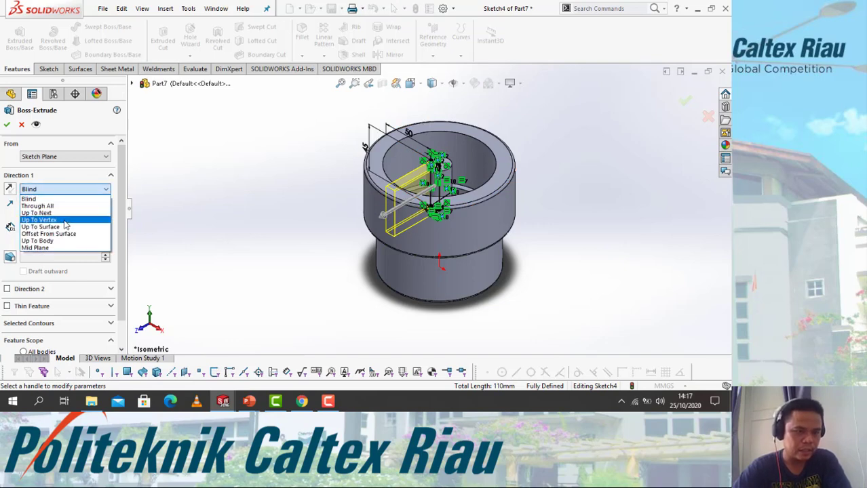
pyautogui.click(60, 228)
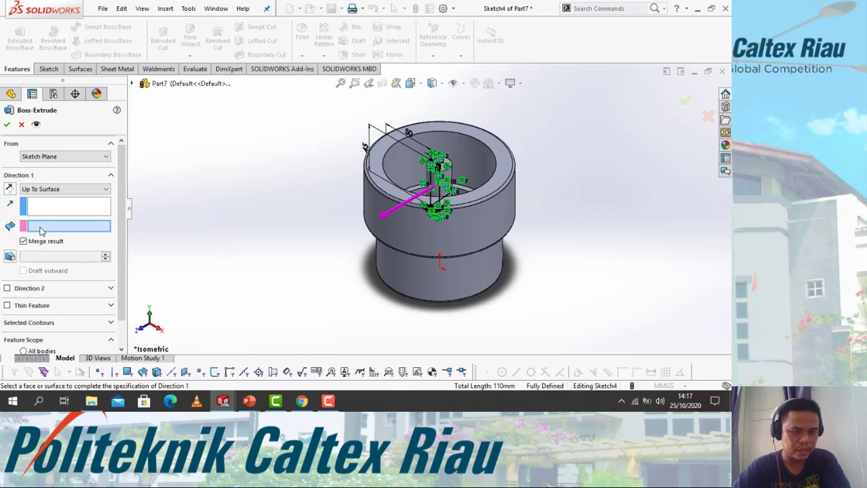
pyautogui.click(445, 145)
pyautogui.moveTo(402, 182); pyautogui.dragTo(394, 207, button='middle')
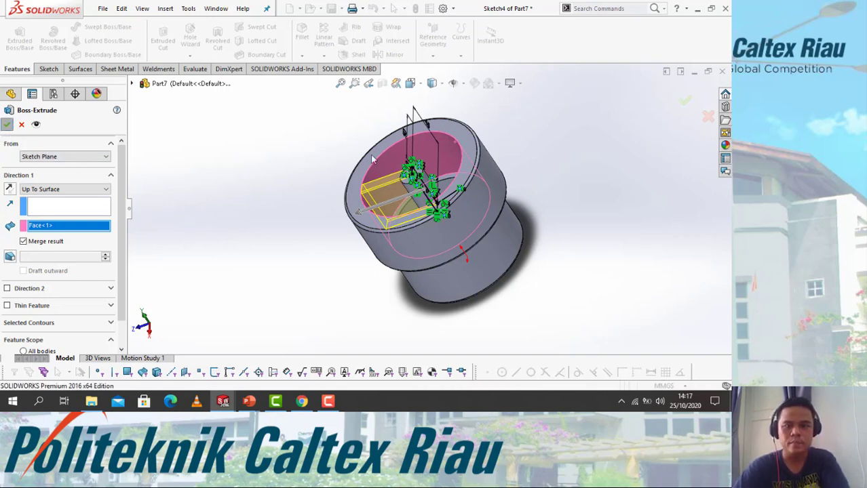
pyautogui.press('Return')
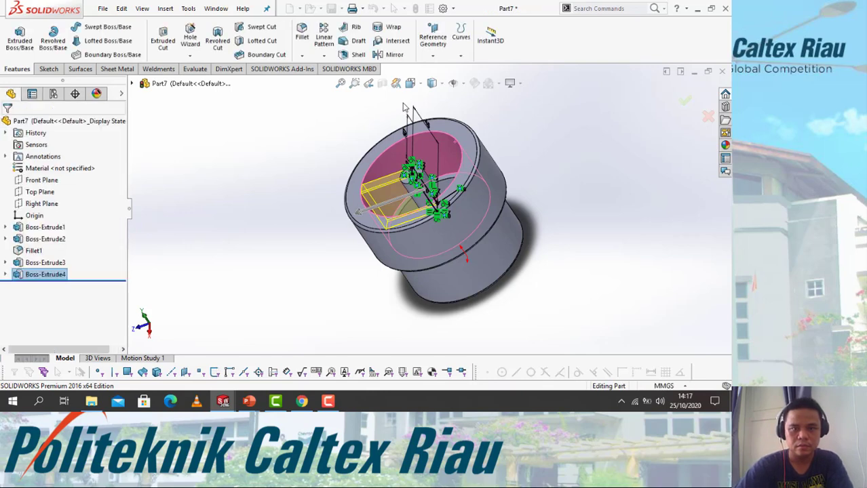
# - Reopen Sketch4 of the new rib extrusion for editing, viewed normal to its plane
pyautogui.click(420, 86)
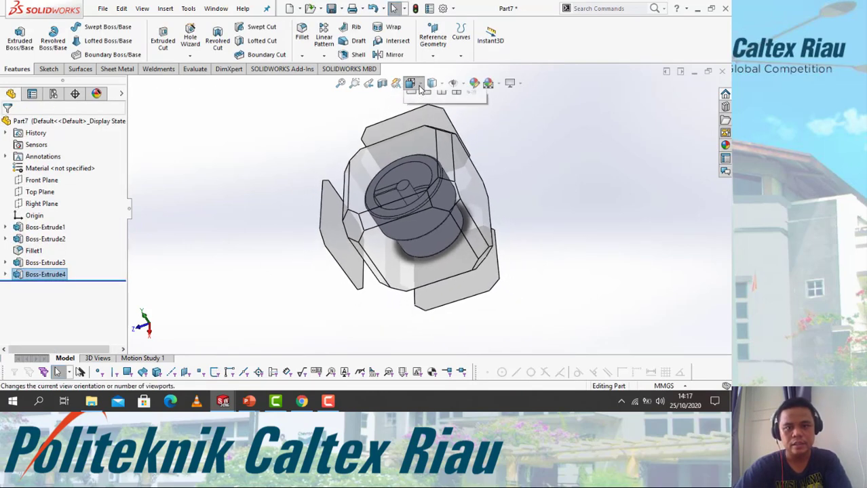
pyautogui.click(471, 114)
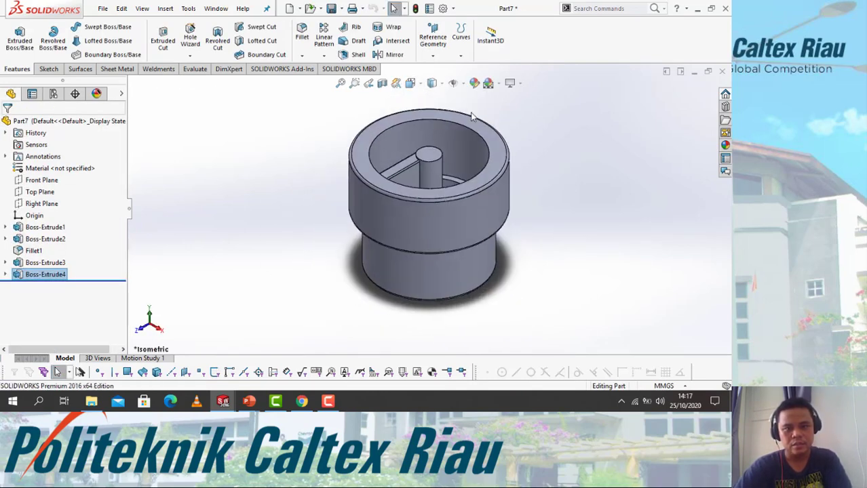
pyautogui.moveTo(449, 181)
pyautogui.mouseDown(button='middle')
pyautogui.moveTo(441, 217)
pyautogui.moveTo(446, 195)
pyautogui.mouseUp(button='middle')
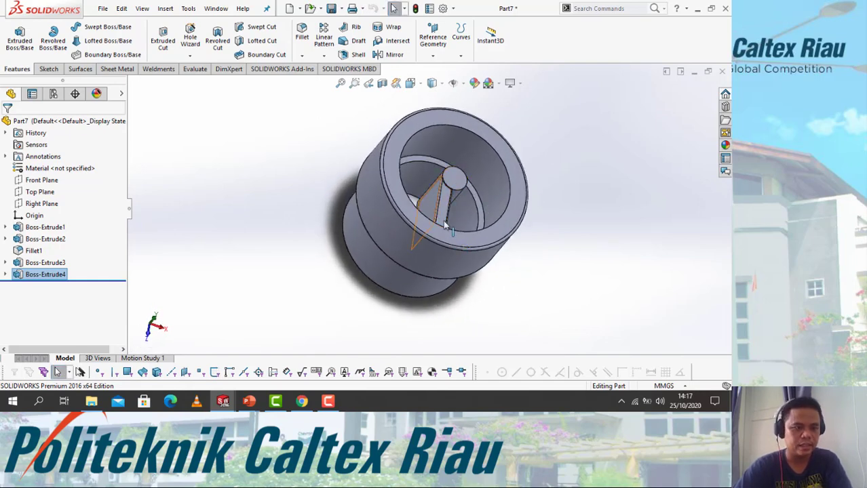
pyautogui.click(6, 275)
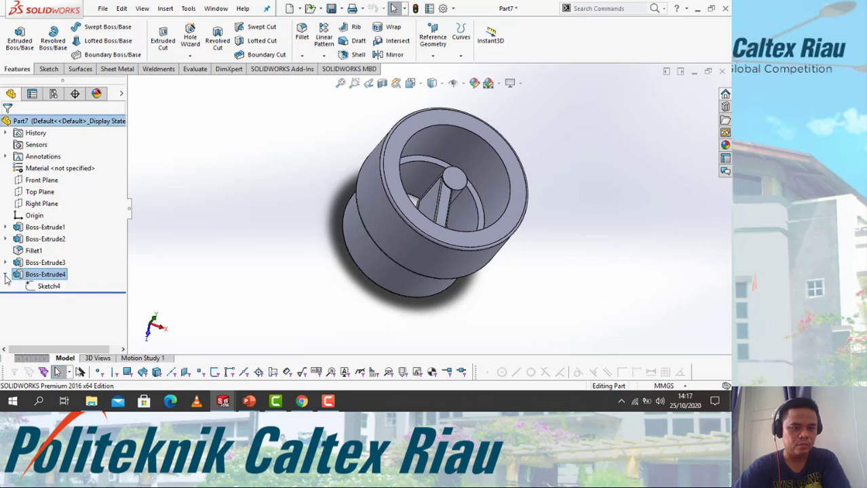
pyautogui.rightClick(42, 288)
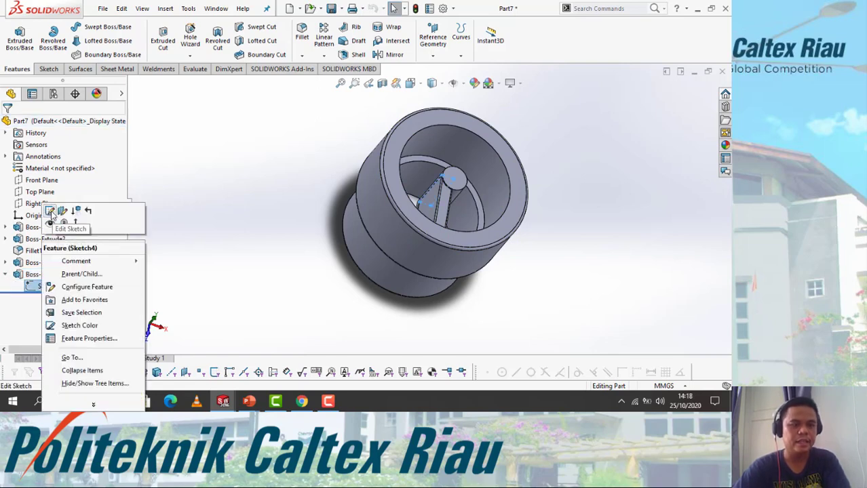
pyautogui.click(49, 211)
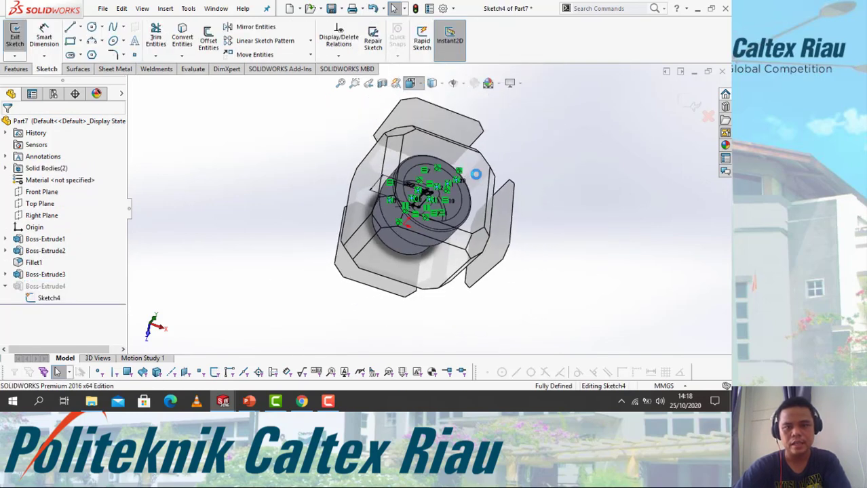
pyautogui.click(420, 85)
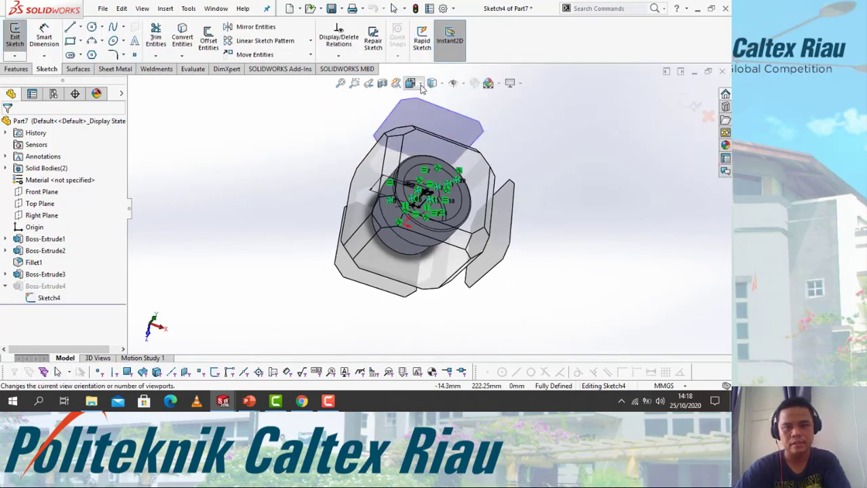
pyautogui.click(471, 148)
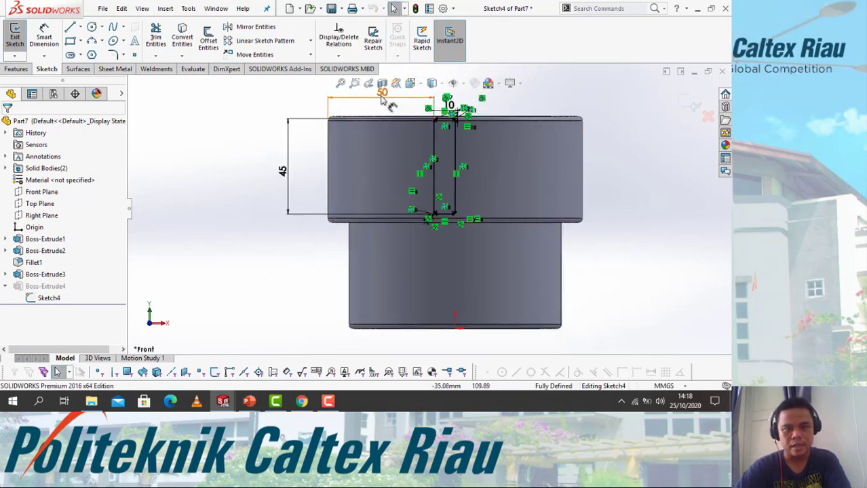
# - Set the rectangle's distance from the left outer edge of the wide section to 55 mm and exit the sketch
pyautogui.scroll(-3, 400, 147)
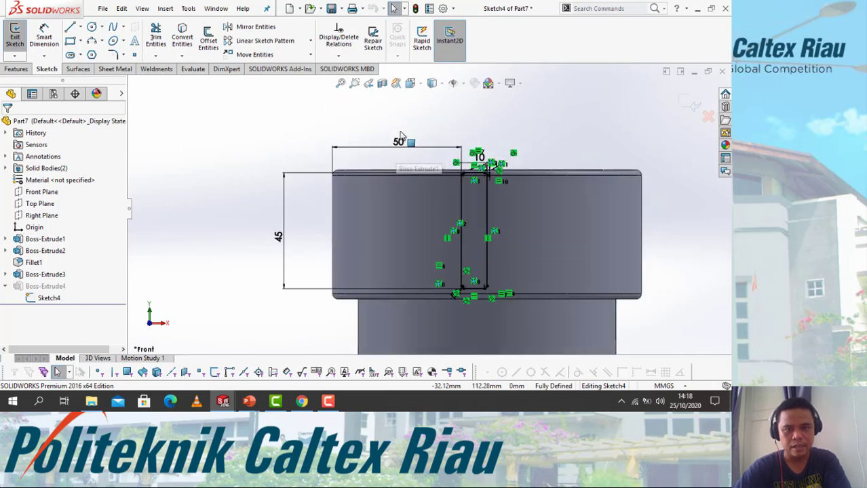
pyautogui.doubleClick(399, 143)
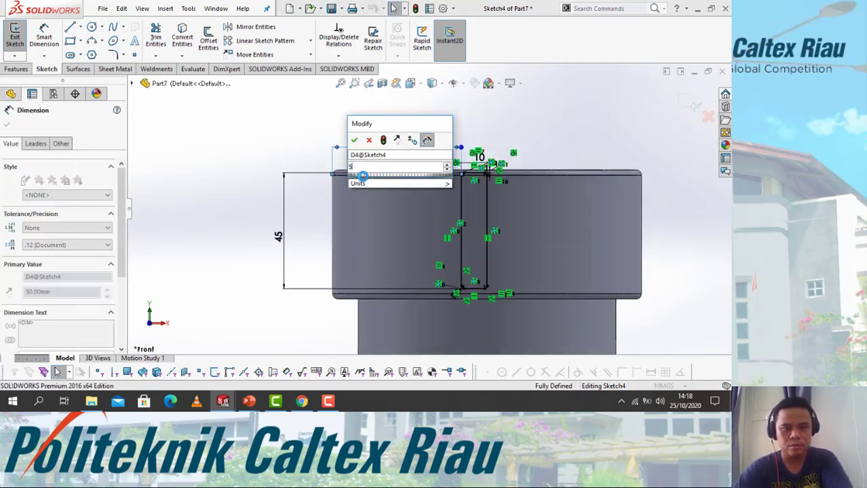
pyautogui.write('55')
pyautogui.press('Return')
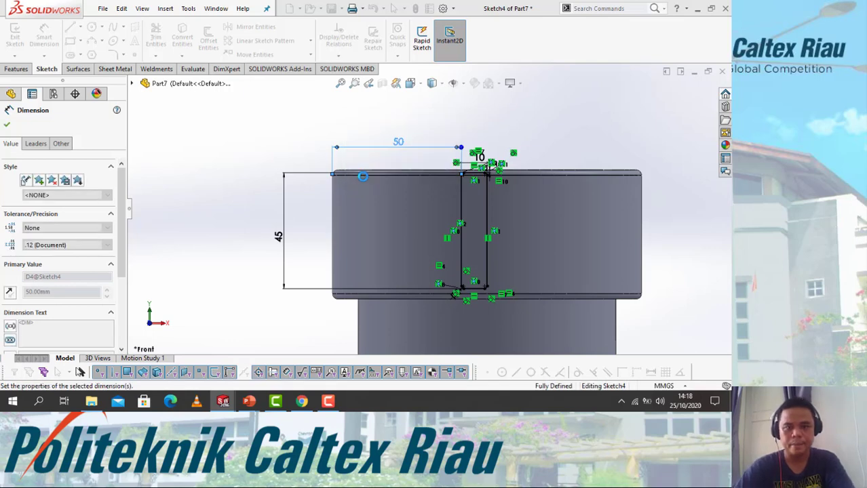
pyautogui.click(7, 126)
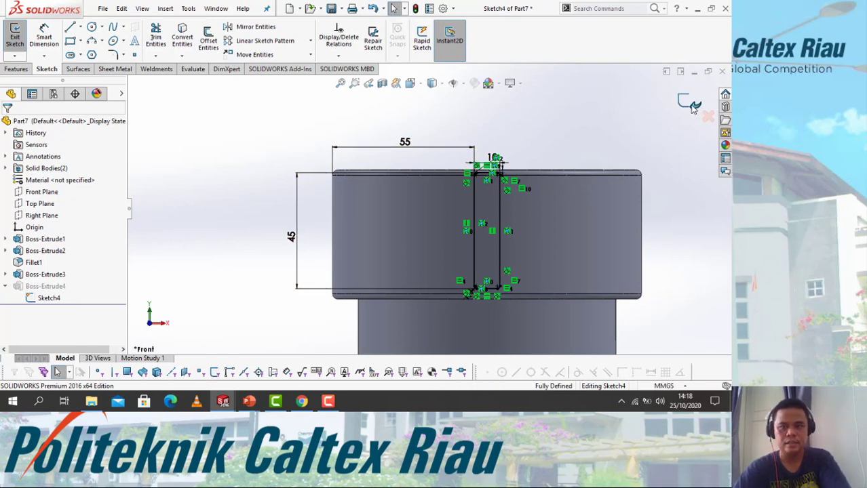
pyautogui.click(694, 106)
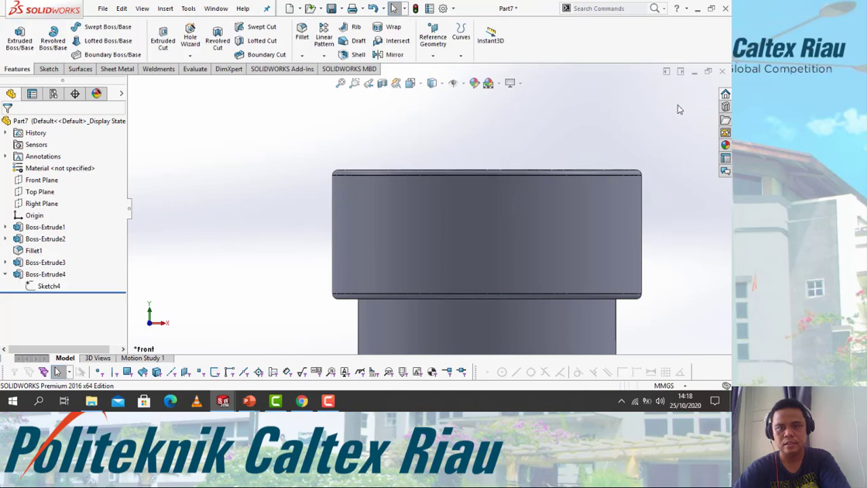
# - Start a circular pattern in isometric view, using the inner circular edge of the wide section's upper face as the pattern axis
pyautogui.click(411, 82)
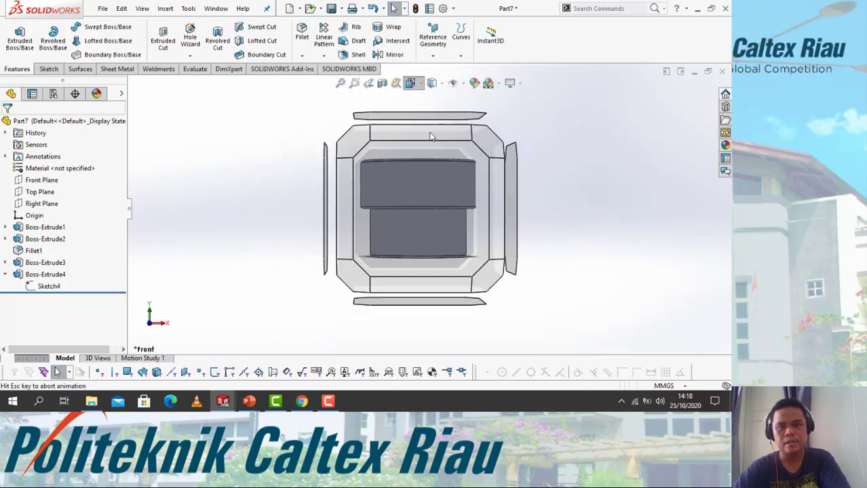
pyautogui.click(479, 116)
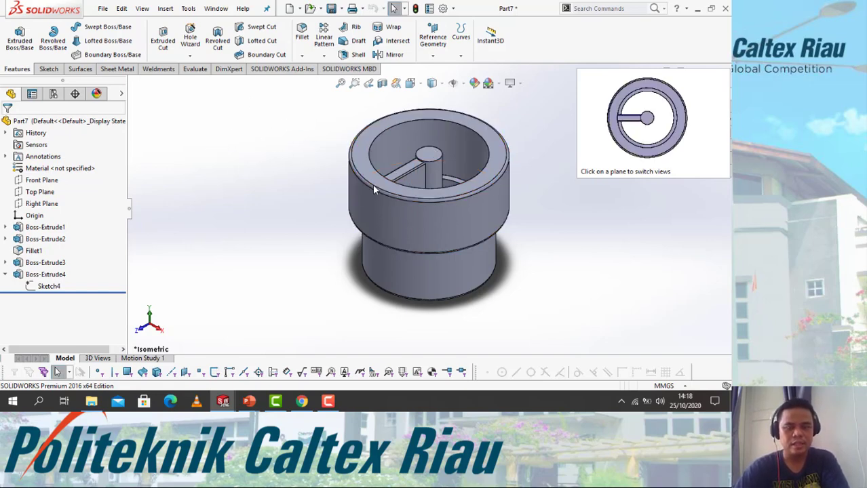
pyautogui.click(325, 57)
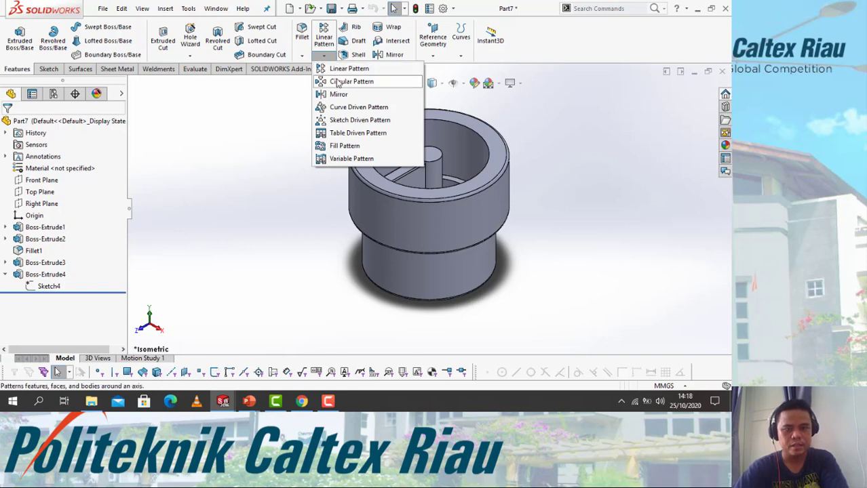
pyautogui.click(343, 81)
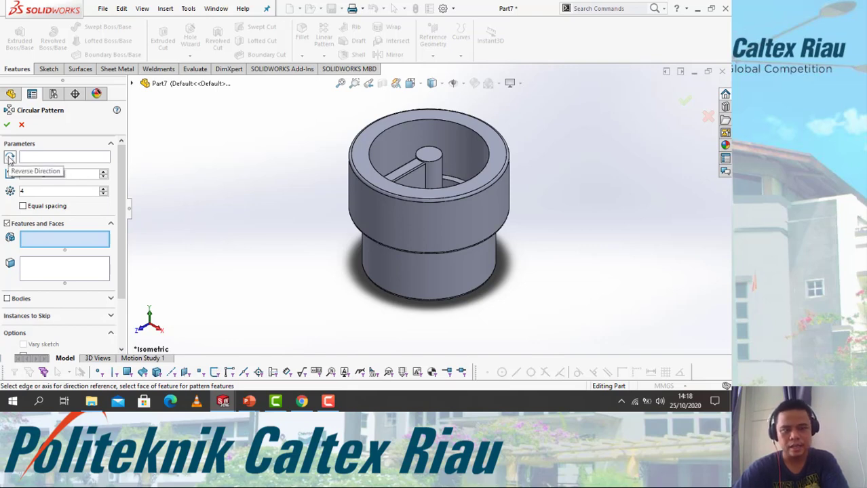
pyautogui.click(34, 158)
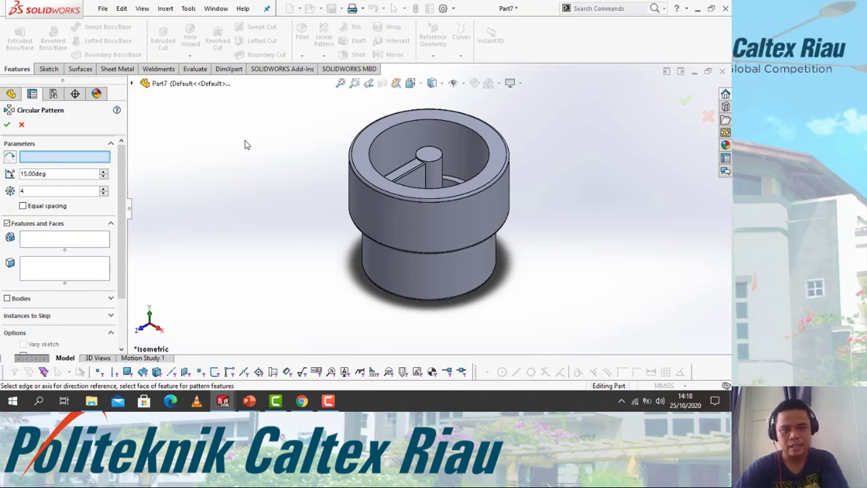
pyautogui.click(403, 127)
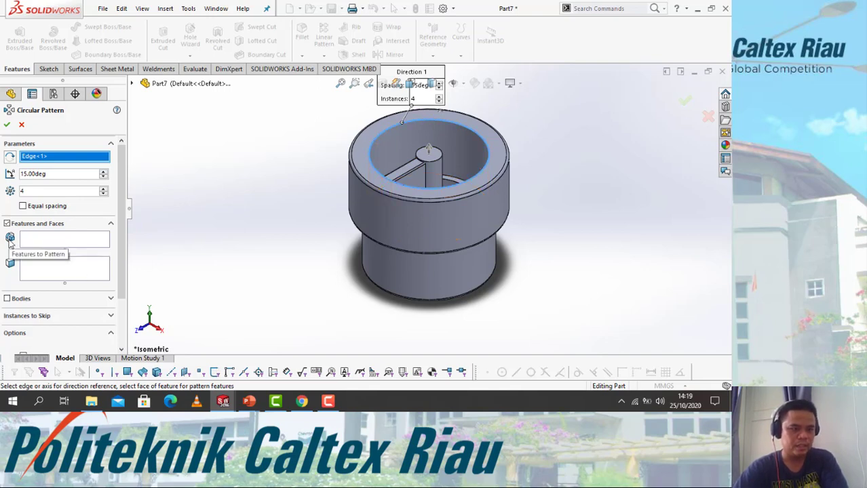
# - Choose the rib extrusion Boss-Extrude4 as the feature to pattern
pyautogui.click(42, 239)
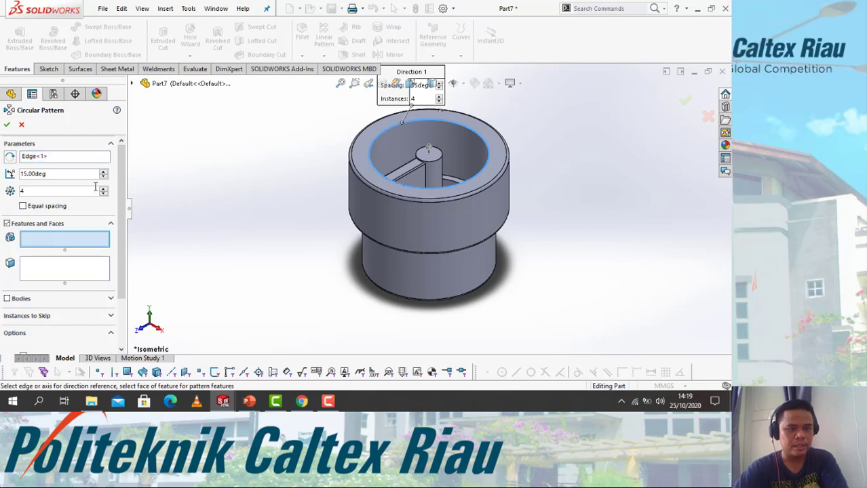
pyautogui.click(134, 84)
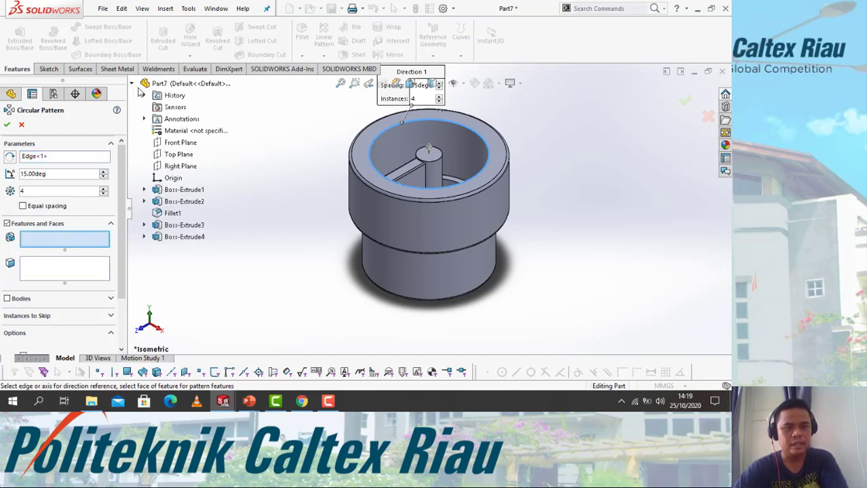
pyautogui.click(185, 237)
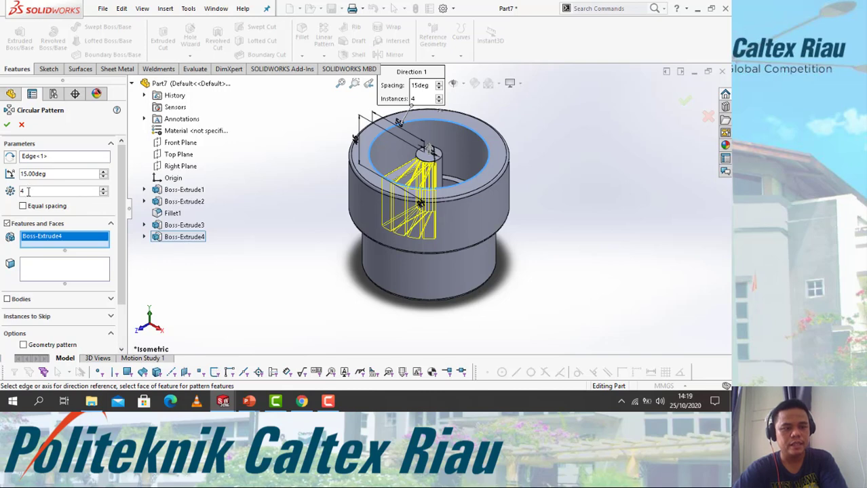
# - Try 6 instances with a 50° spacing angle for the circular pattern of the rib
pyautogui.moveTo(25, 190); pyautogui.dragTo(18, 195)
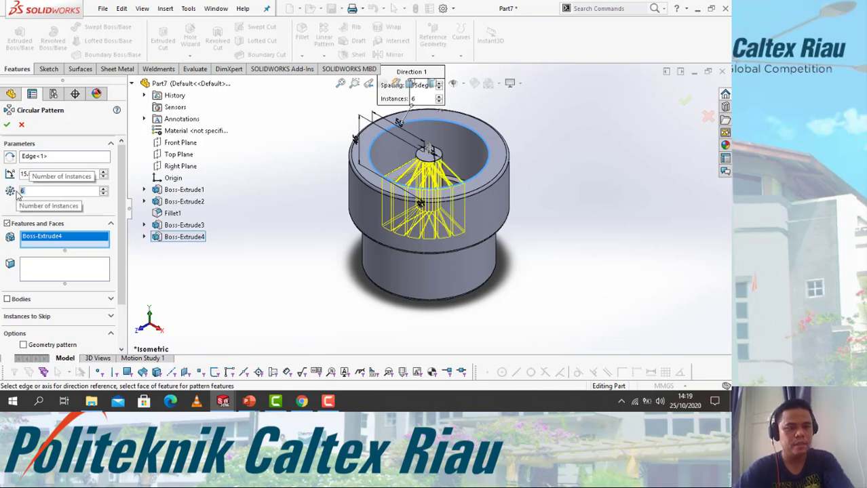
pyautogui.moveTo(62, 176); pyautogui.dragTo(2, 187)
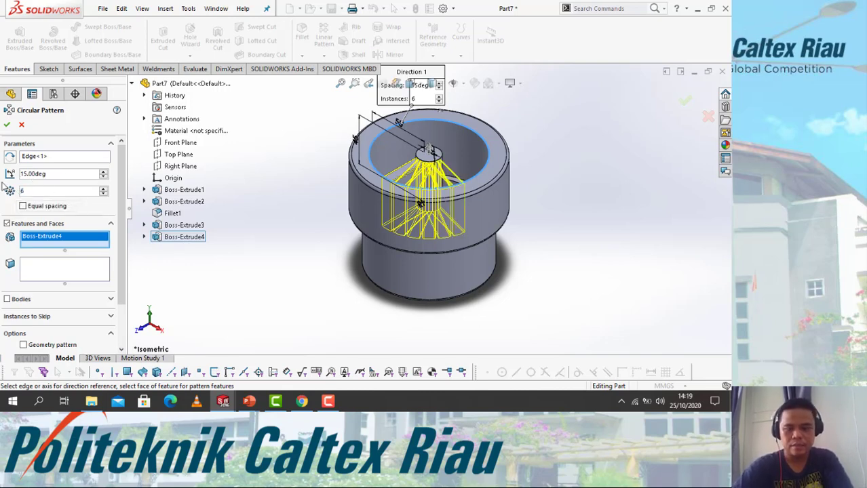
pyautogui.press('Delete')
pyautogui.press('Delete')
pyautogui.press('Delete')
pyautogui.press('Delete')
pyautogui.press('Delete')
pyautogui.press('Delete')
pyautogui.press('Delete')
pyautogui.press('Delete')
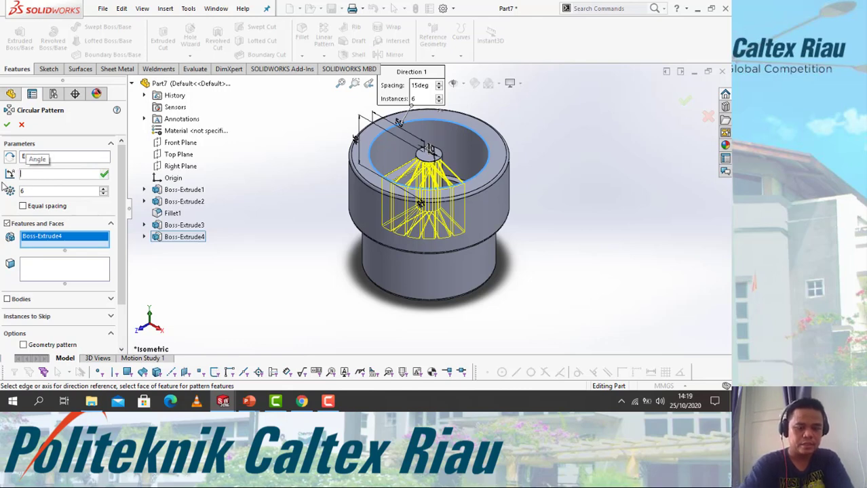
pyautogui.write('50')
pyautogui.press('Return')
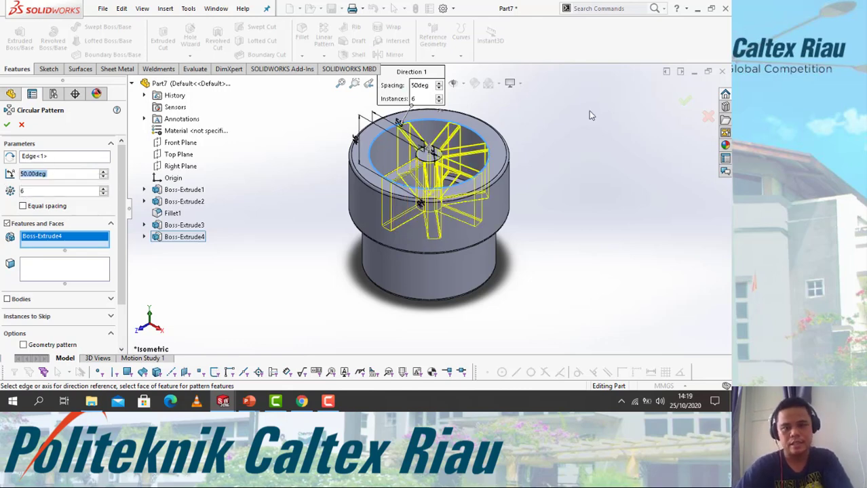
# - Set the circular pattern to 4 instances with a 90° spacing angle and create it
pyautogui.press('Tab')
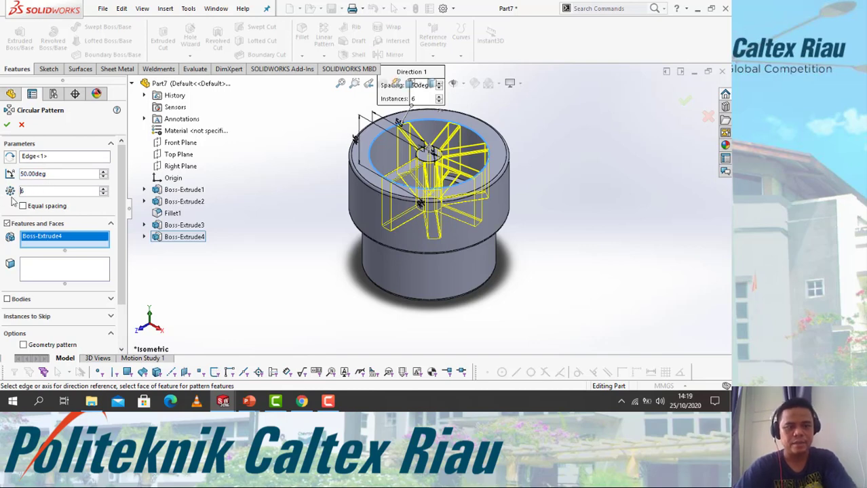
pyautogui.write('4')
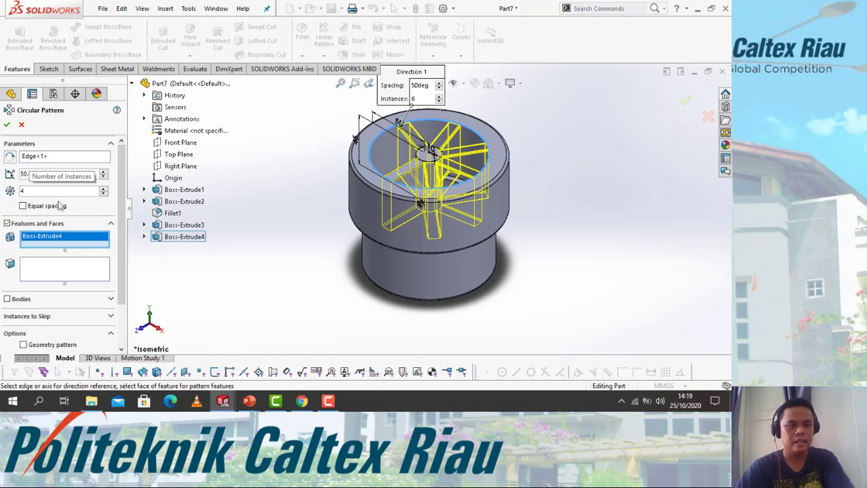
pyautogui.moveTo(51, 176); pyautogui.dragTo(1, 174)
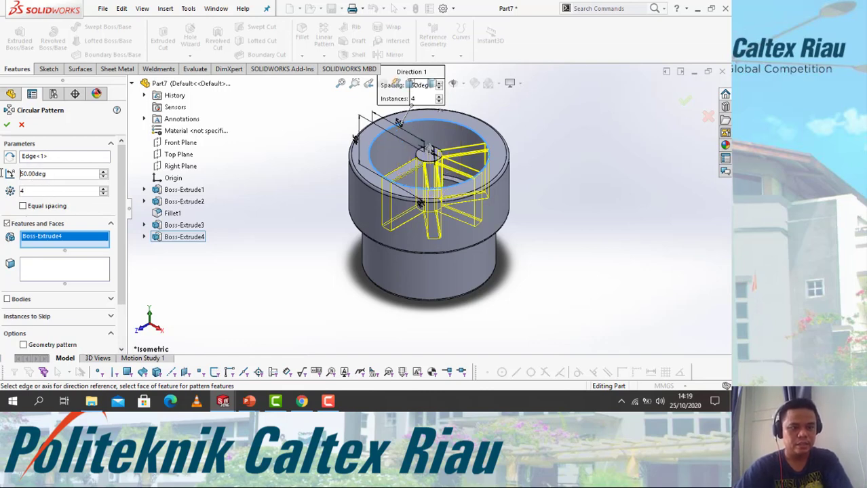
pyautogui.press('Delete')
pyautogui.press('Delete')
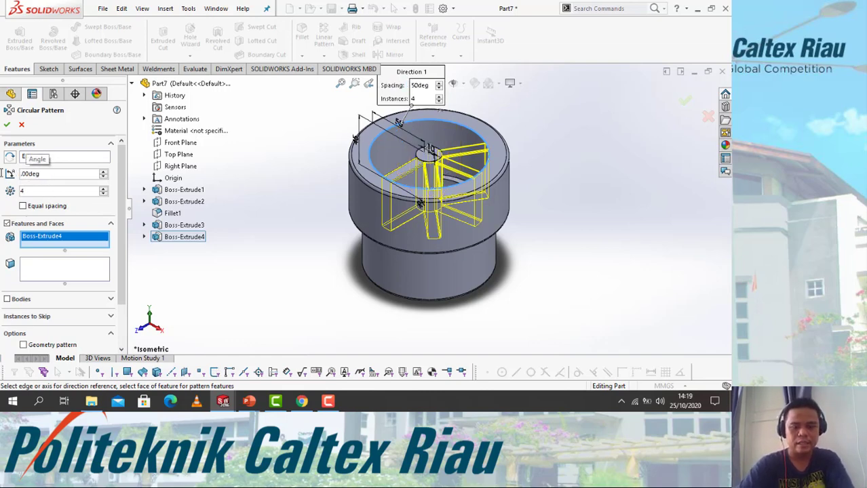
pyautogui.write('90')
pyautogui.press('Return')
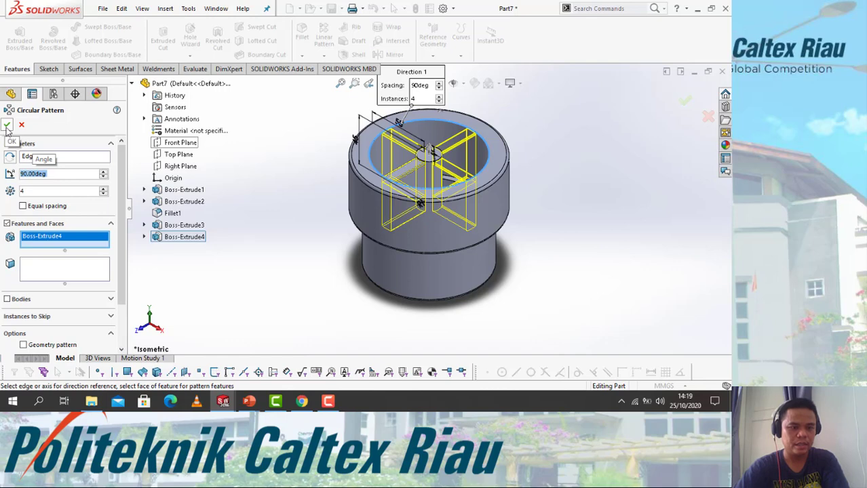
pyautogui.click(7, 127)
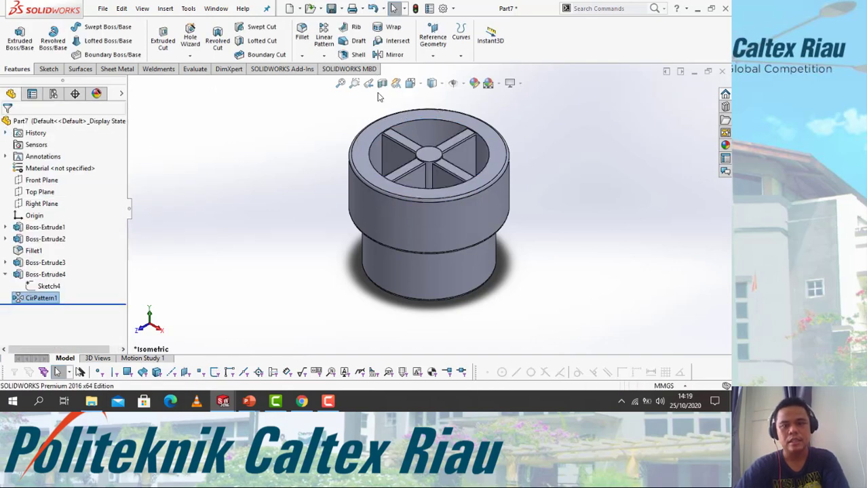
pyautogui.click(412, 84)
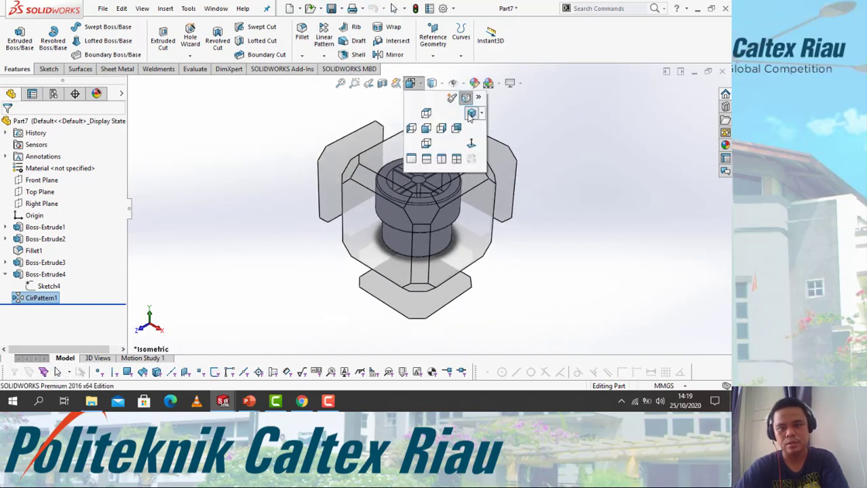
pyautogui.click(465, 99)
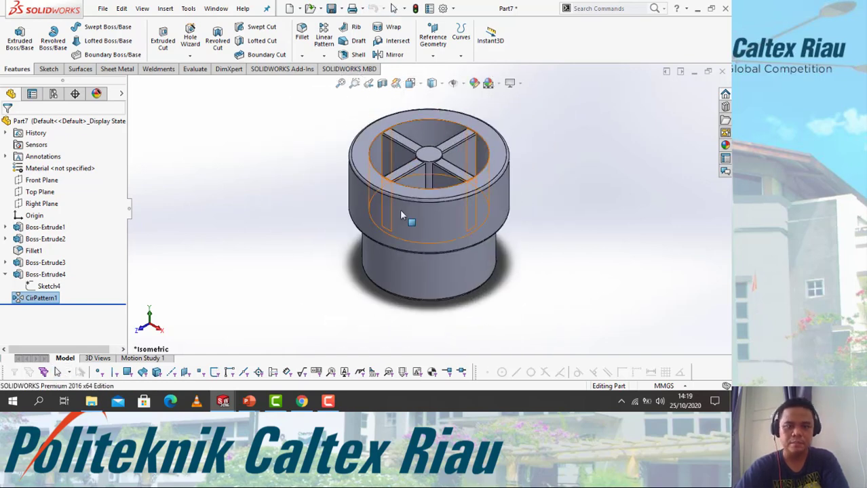